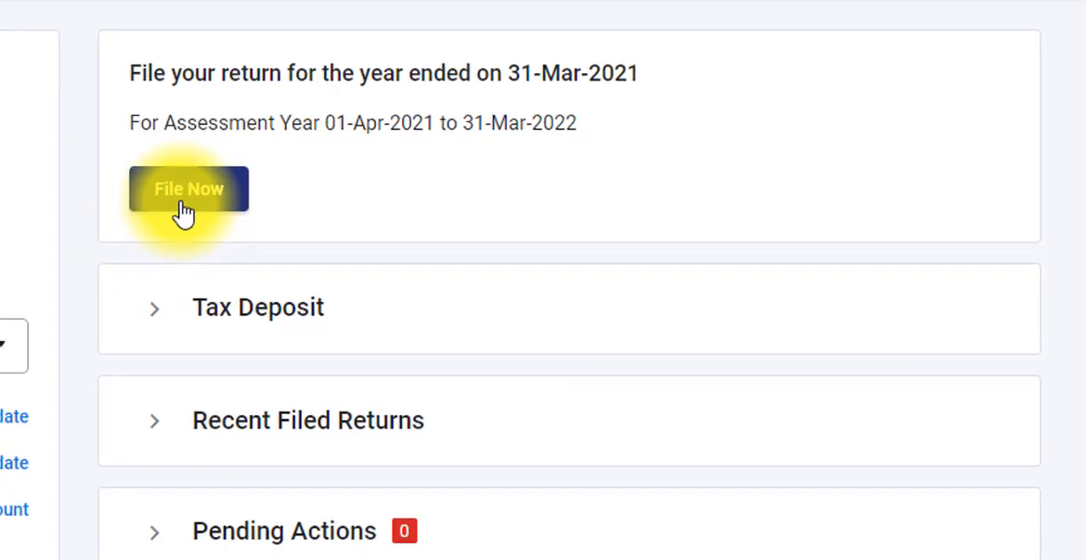
- Begin filing the income tax return for assessment year 2021-22 (Current A.Y.) with the Online filing mode
{"action": "left_click", "coordinate": [185, 194]}
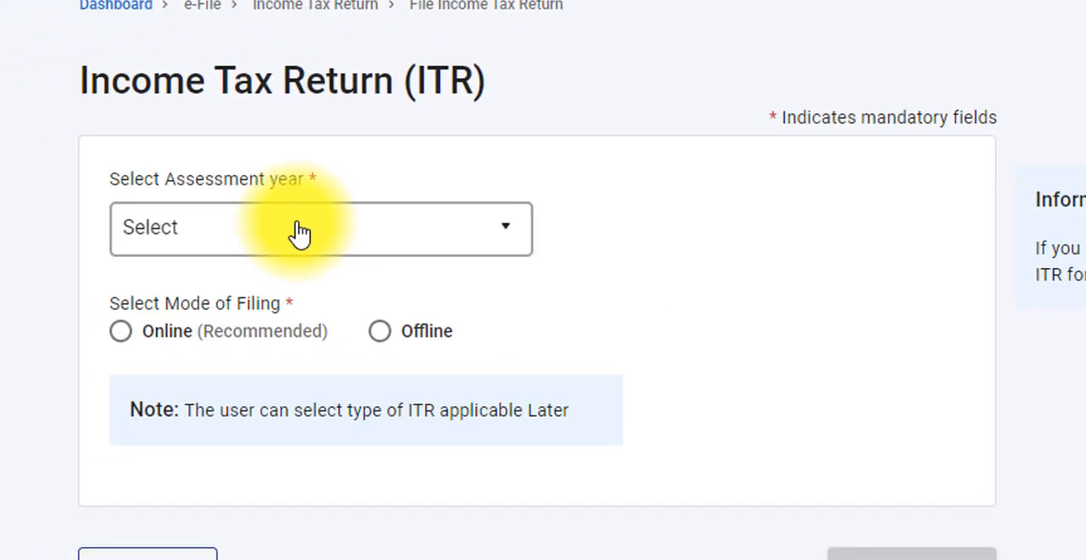
{"action": "left_click", "coordinate": [298, 233]}
{"action": "left_click", "coordinate": [259, 356]}
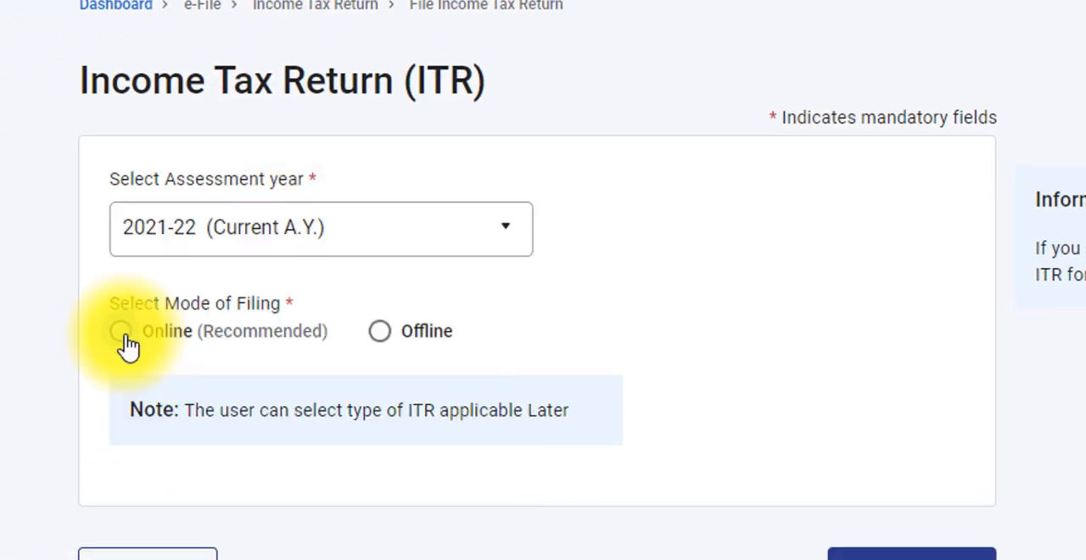
{"action": "left_click", "coordinate": [124, 341]}
{"action": "left_click", "coordinate": [823, 550]}
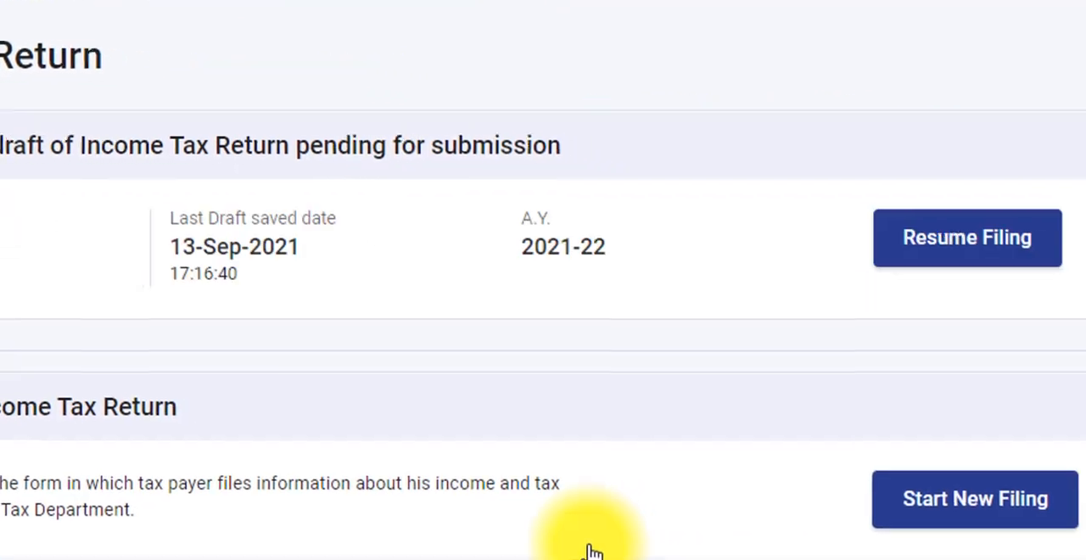
- Start a new filing and proceed with ITR - 1 as the known ITR form
{"action": "left_click", "coordinate": [952, 500]}
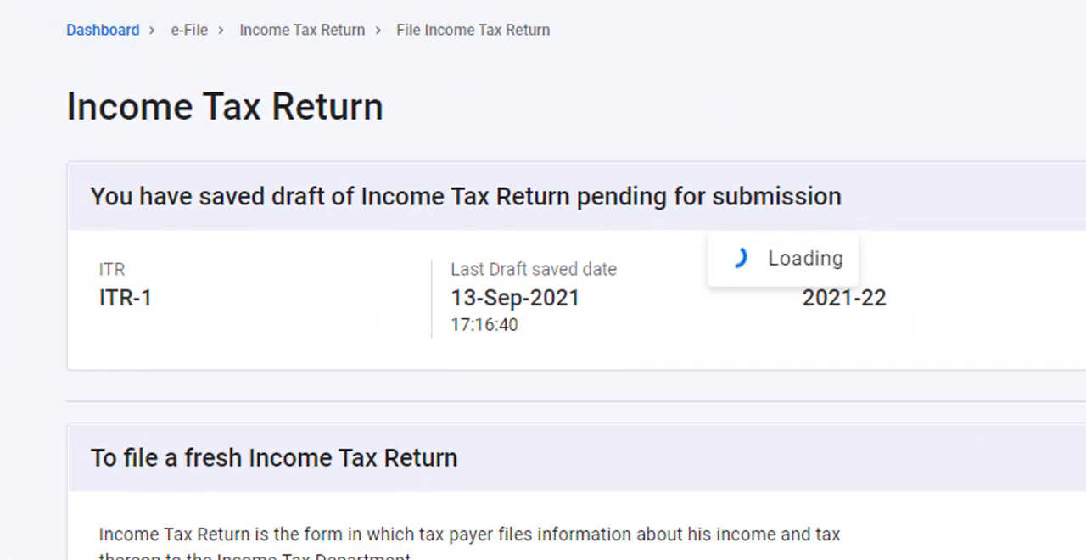
{"action": "left_click", "coordinate": [1043, 480]}
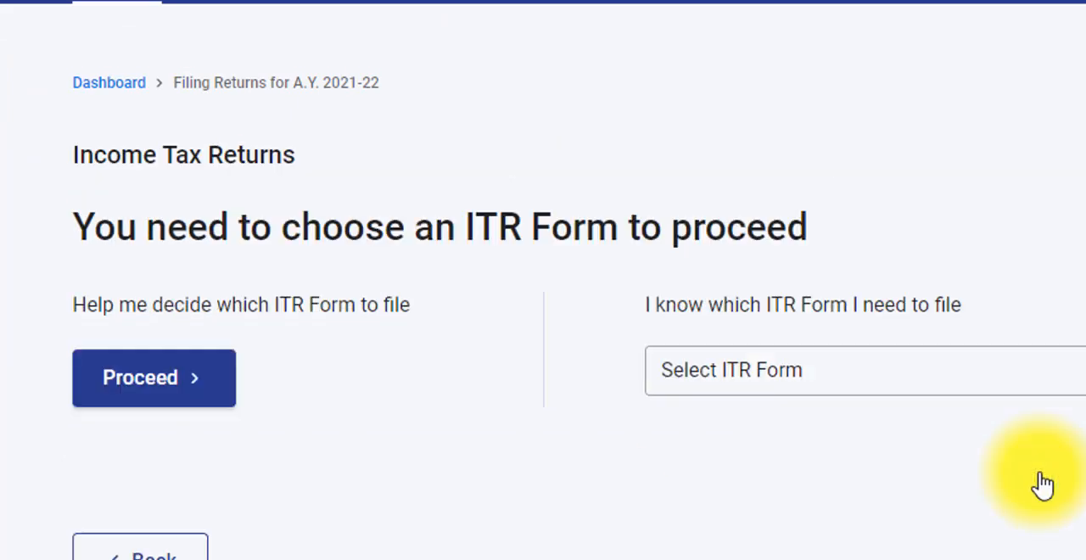
{"action": "left_click", "coordinate": [810, 392]}
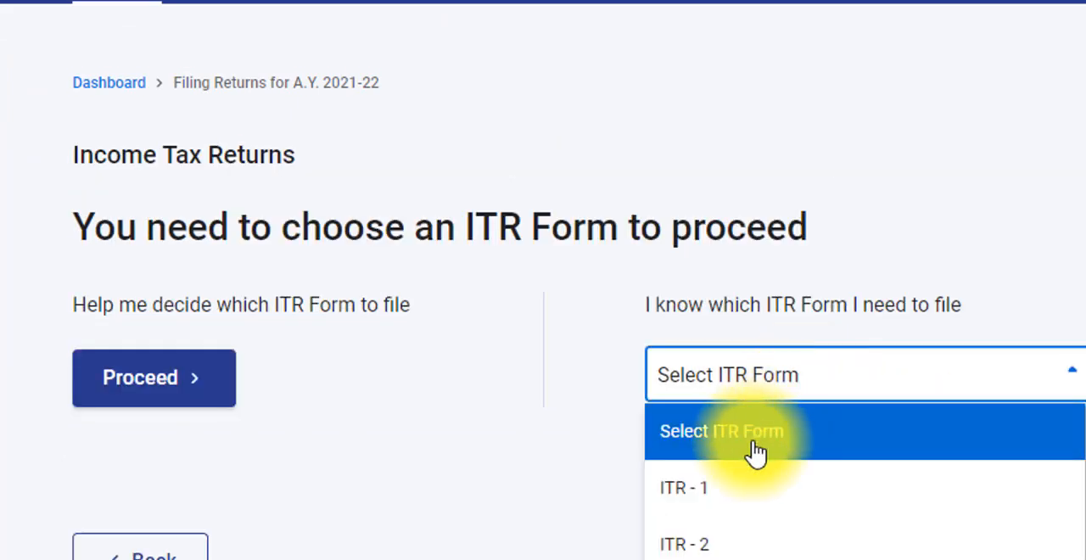
{"action": "left_click", "coordinate": [717, 509]}
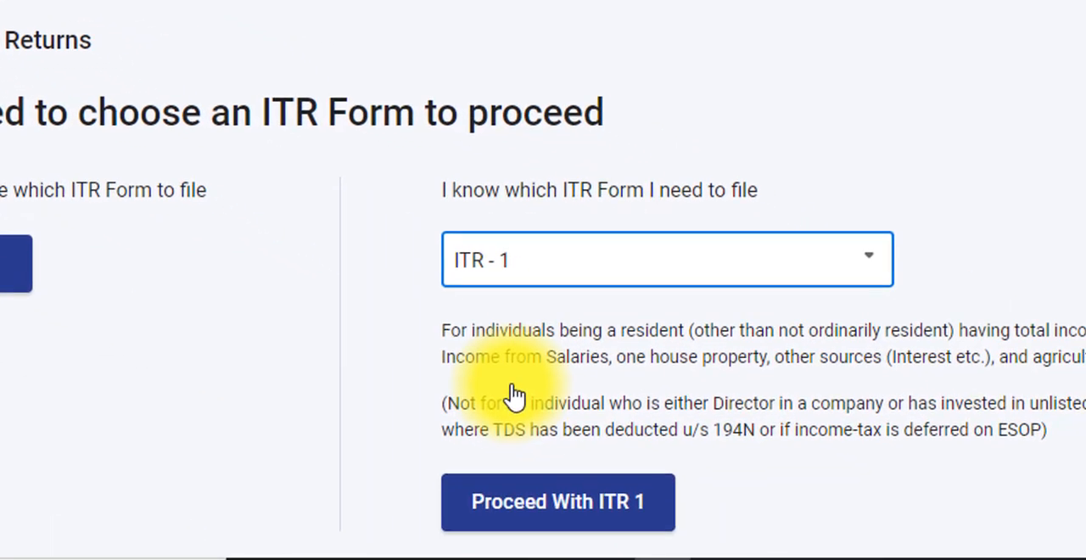
{"action": "left_click", "coordinate": [608, 519]}
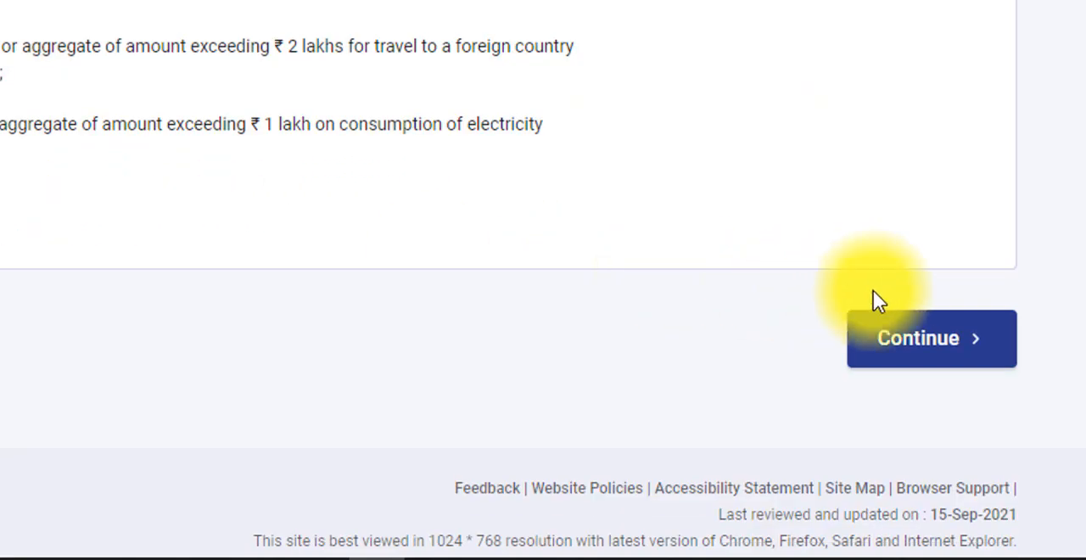
- Continue past the filing-reason questions and open the Personal Information section of the return summary
{"action": "left_click", "coordinate": [902, 349]}
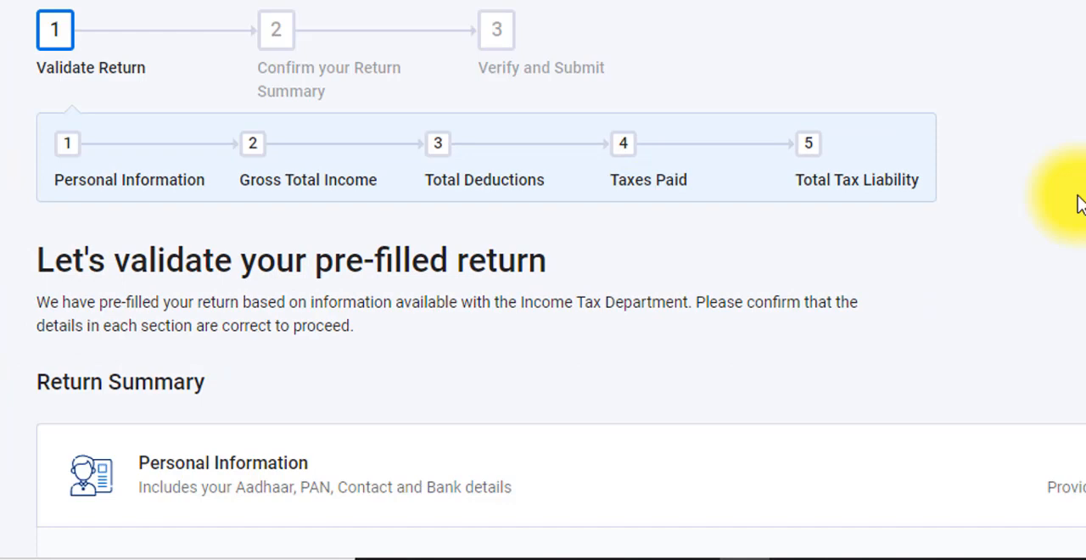
{"action": "scroll", "coordinate": [1079, 204], "scroll_direction": "down", "scroll_amount": 2}
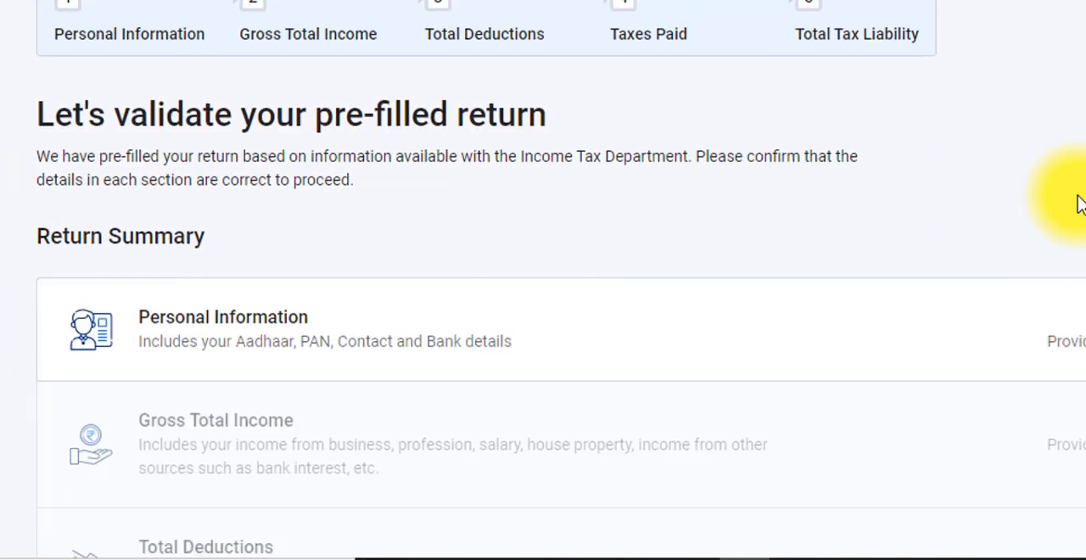
{"action": "scroll", "coordinate": [1079, 203], "scroll_direction": "down", "scroll_amount": 5}
{"action": "scroll", "coordinate": [1079, 204], "scroll_direction": "up", "scroll_amount": 2}
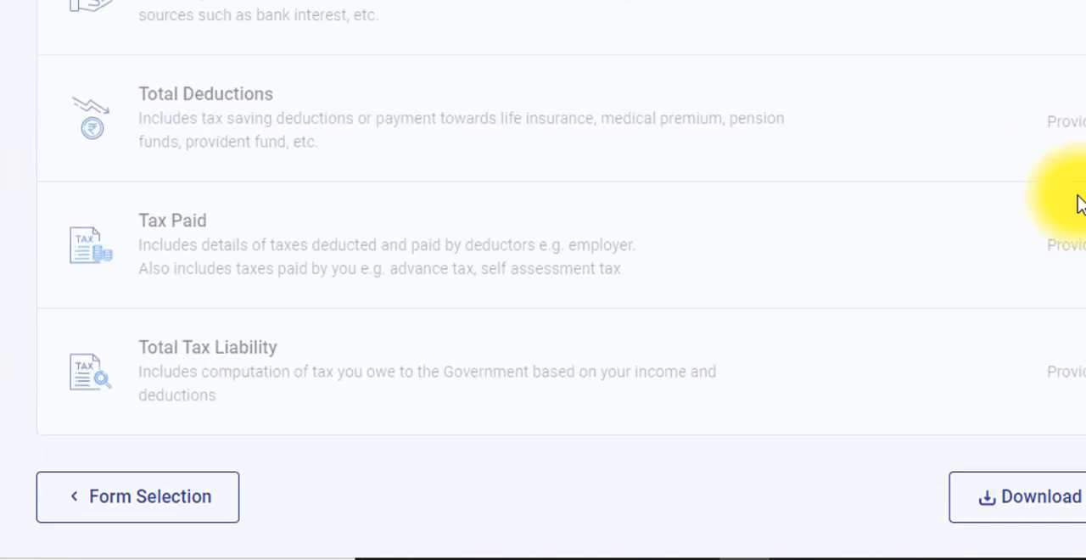
{"action": "scroll", "coordinate": [1080, 204], "scroll_direction": "up", "scroll_amount": 1}
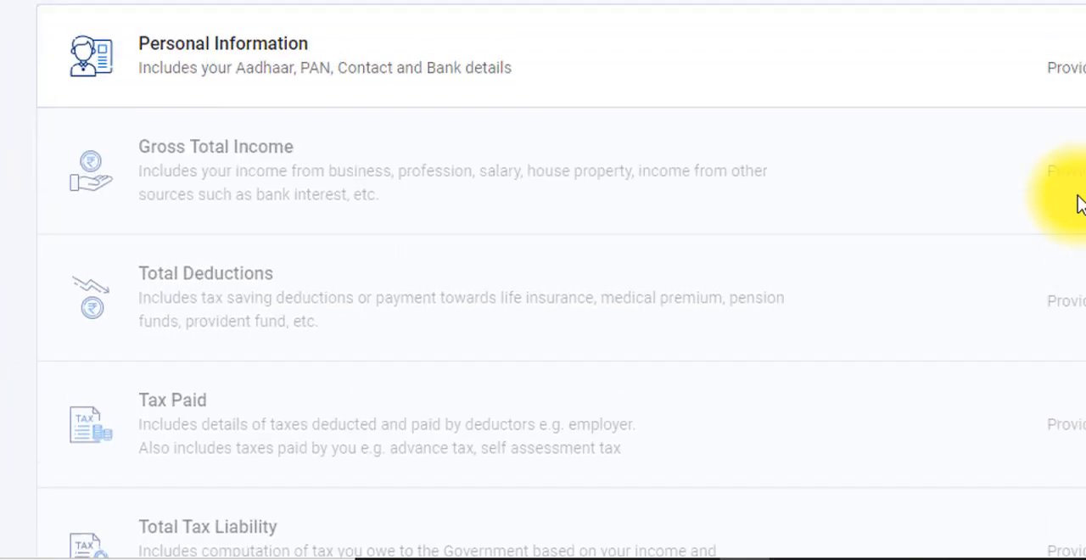
{"action": "left_click", "coordinate": [828, 77]}
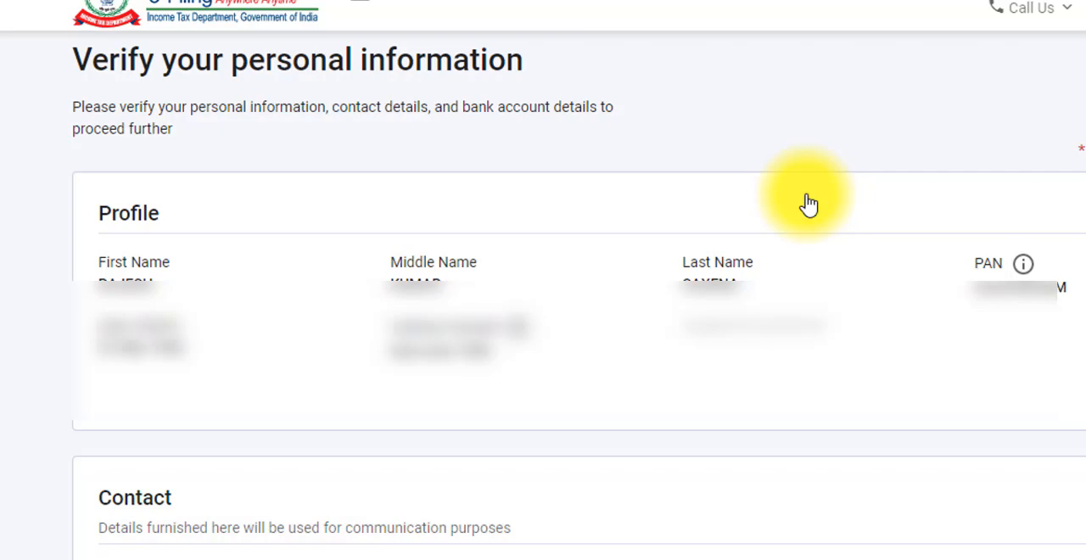
- Set the nature of employment to Pensioners and answer No to opting for the new tax regime u/s 115BAC
{"action": "scroll", "coordinate": [809, 205], "scroll_direction": "down", "scroll_amount": 5}
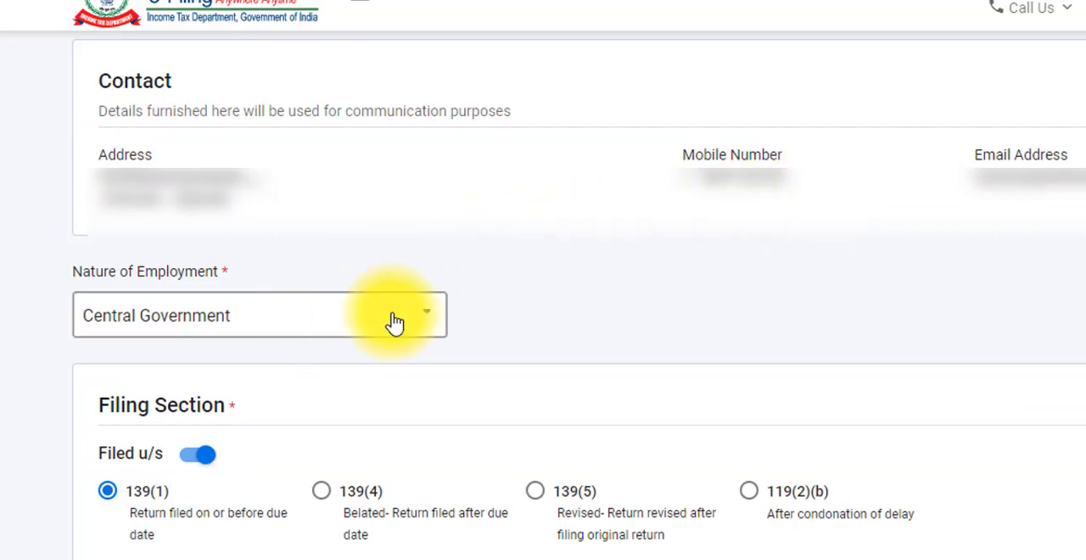
{"action": "left_click", "coordinate": [426, 325]}
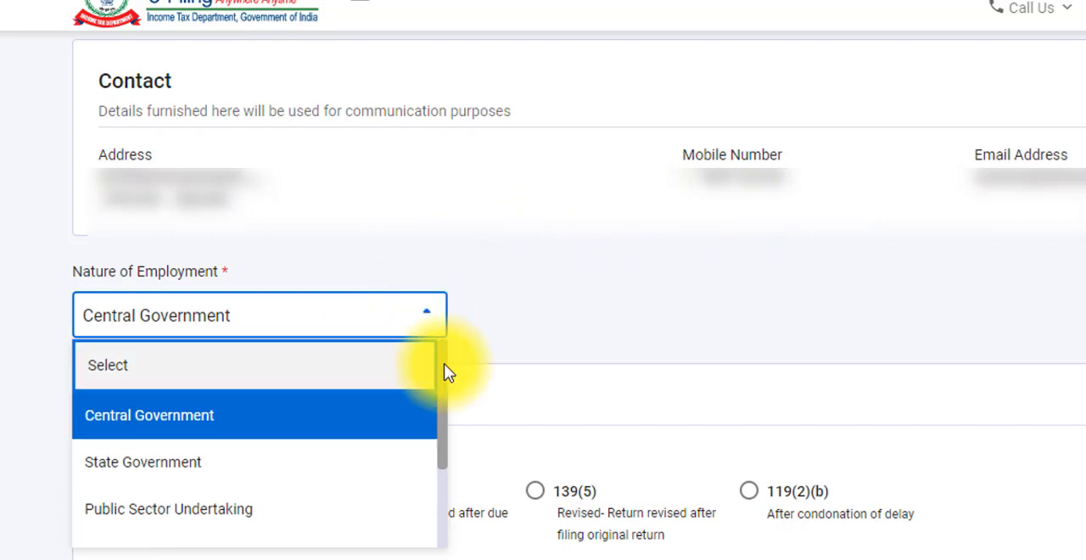
{"action": "left_click_drag", "start_coordinate": [443, 366], "coordinate": [446, 435]}
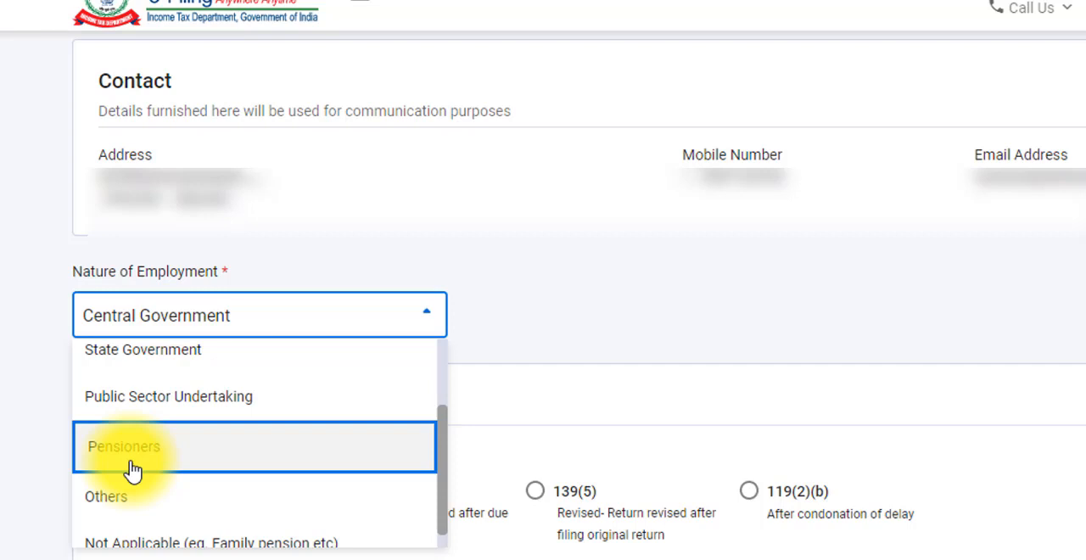
{"action": "left_click", "coordinate": [133, 471]}
{"action": "scroll", "coordinate": [406, 434], "scroll_direction": "down", "scroll_amount": 10}
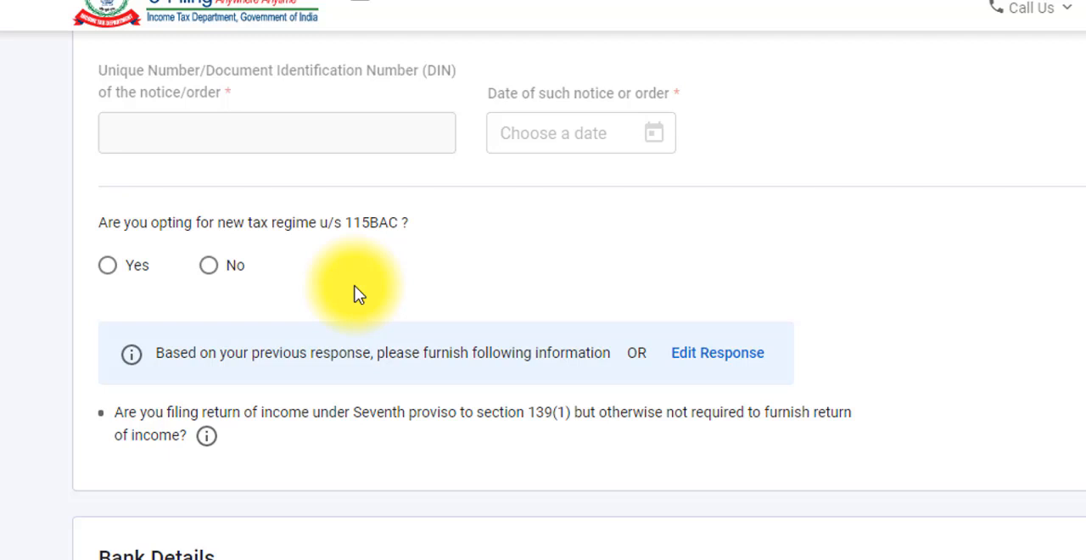
{"action": "left_click", "coordinate": [219, 280]}
- Check the bank accounts and their refund selection, and confirm the personal information section
{"action": "scroll", "coordinate": [836, 383], "scroll_direction": "down", "scroll_amount": 5}
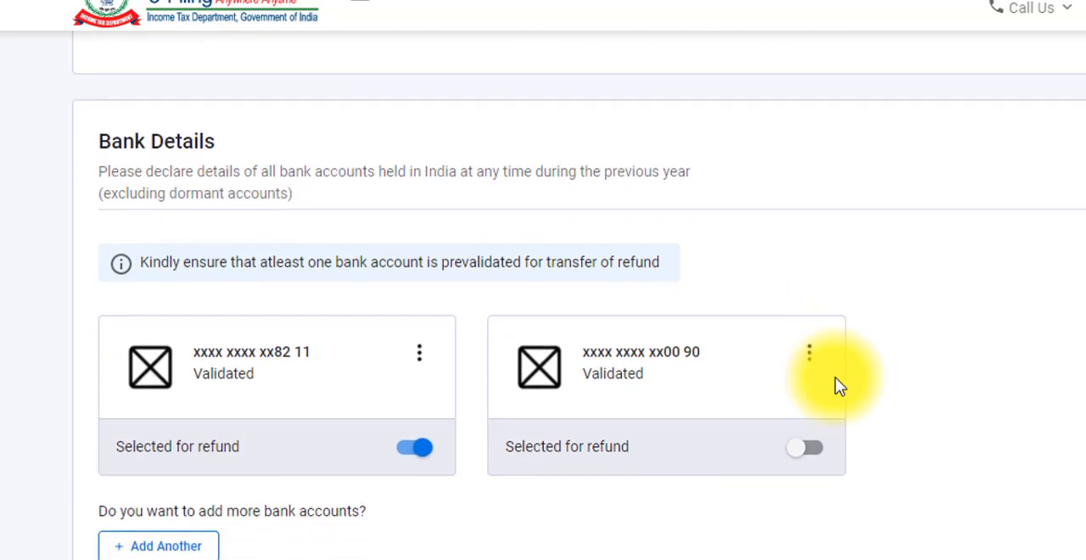
{"action": "scroll", "coordinate": [837, 386], "scroll_direction": "down", "scroll_amount": 1}
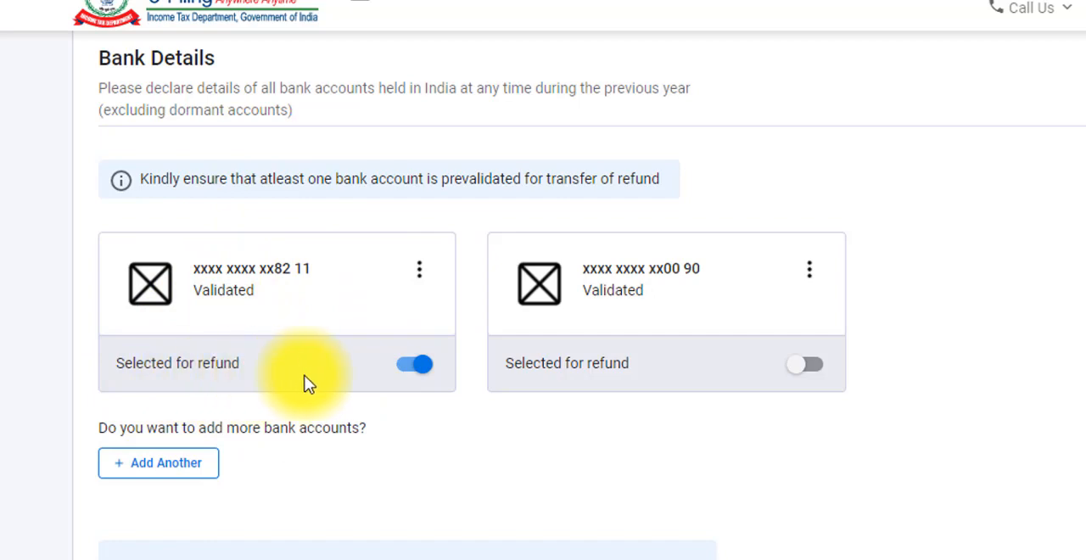
{"action": "scroll", "coordinate": [812, 446], "scroll_direction": "down", "scroll_amount": 3}
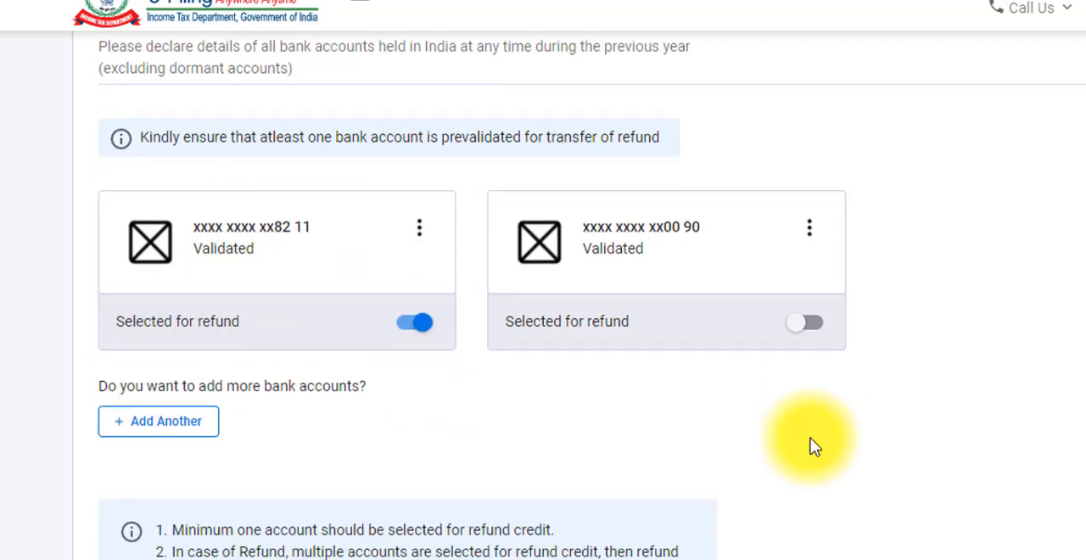
{"action": "scroll", "coordinate": [778, 442], "scroll_direction": "down", "scroll_amount": 1}
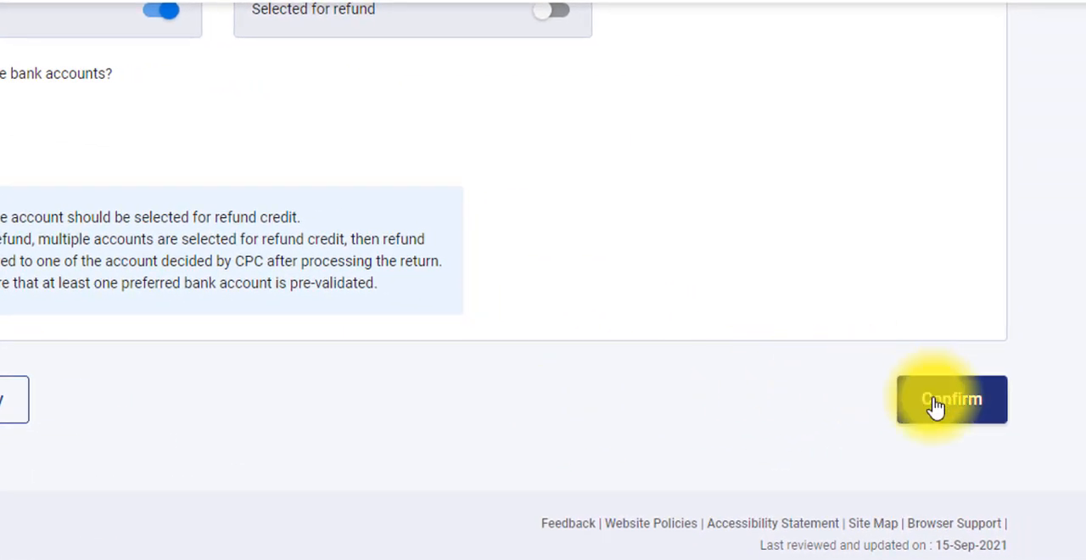
{"action": "left_click", "coordinate": [935, 408]}
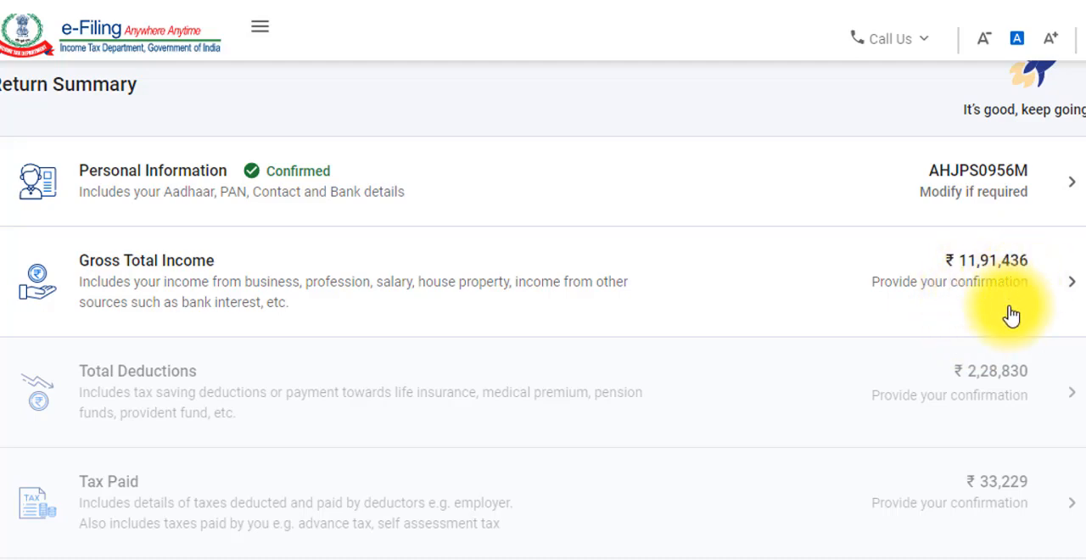
- Open the Gross Total Income section and continue past the salary exemption questions without answering them
{"action": "left_click", "coordinate": [725, 302]}
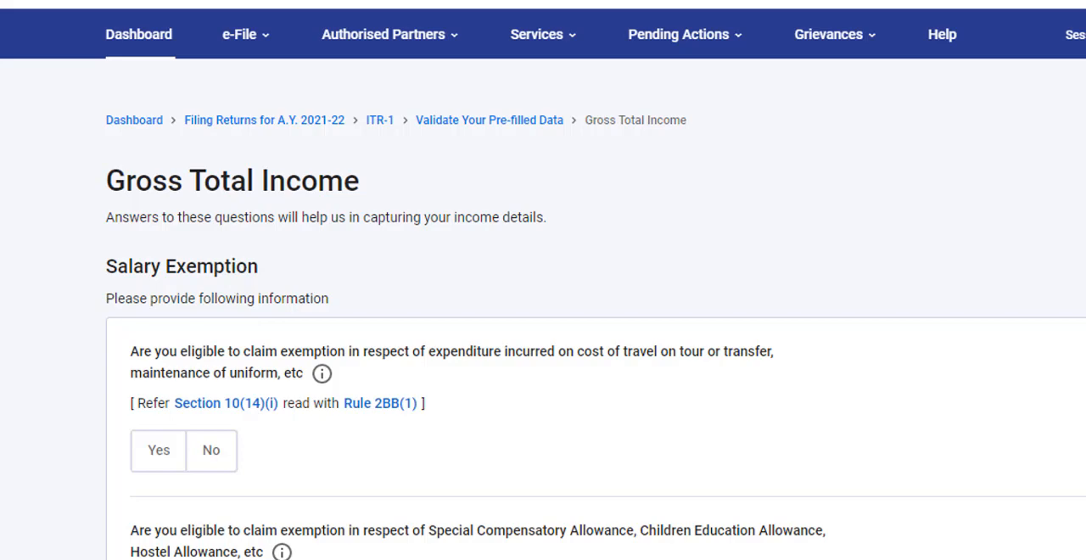
{"action": "scroll", "coordinate": [543, 280], "scroll_direction": "down", "scroll_amount": 9}
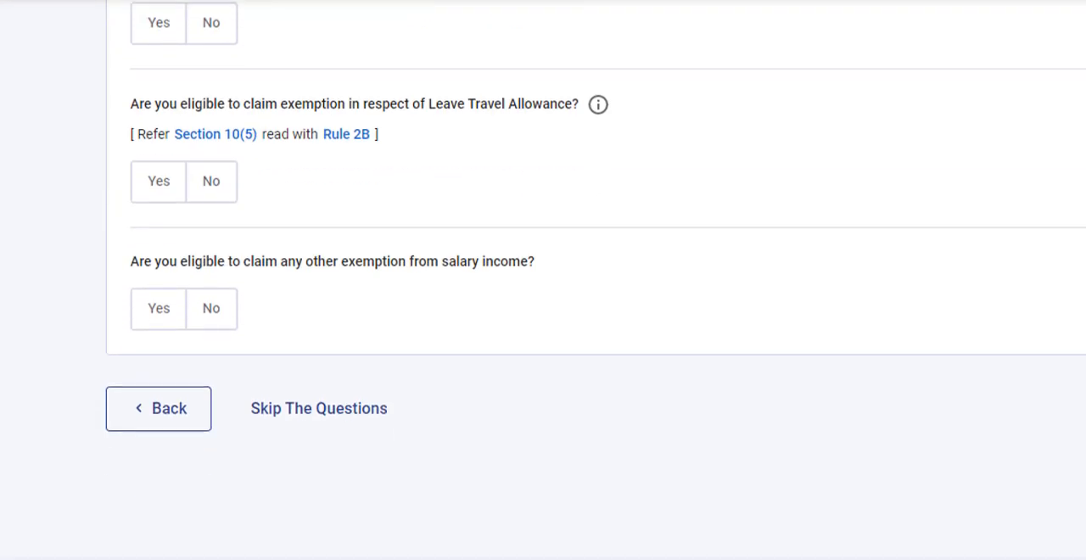
{"action": "left_click", "coordinate": [1060, 412]}
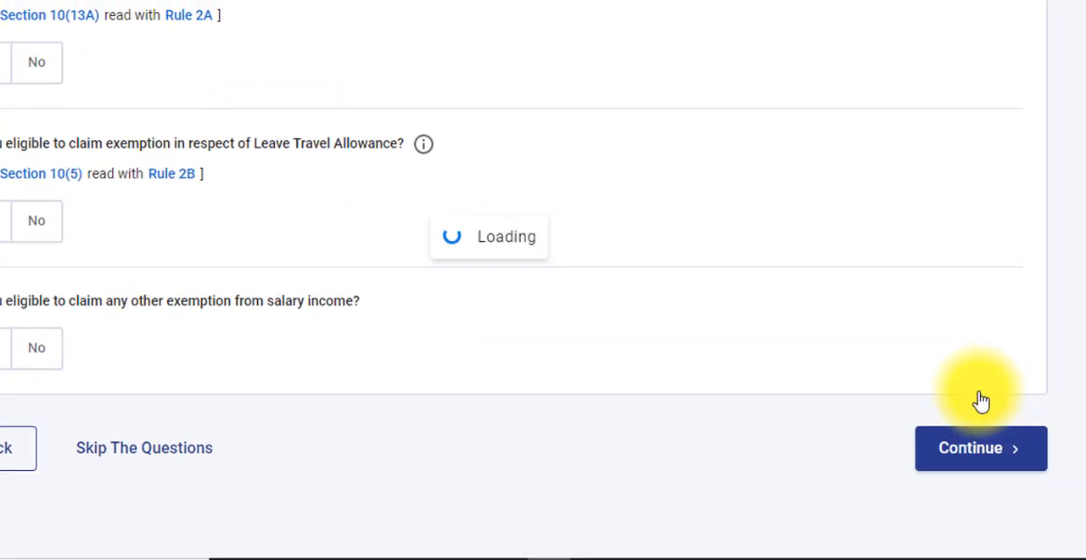
- Open Income from Salary for editing and compare its salary with the tax deducted at source PDF and the salary certificate photo
{"action": "scroll", "coordinate": [565, 293], "scroll_direction": "down", "scroll_amount": 3}
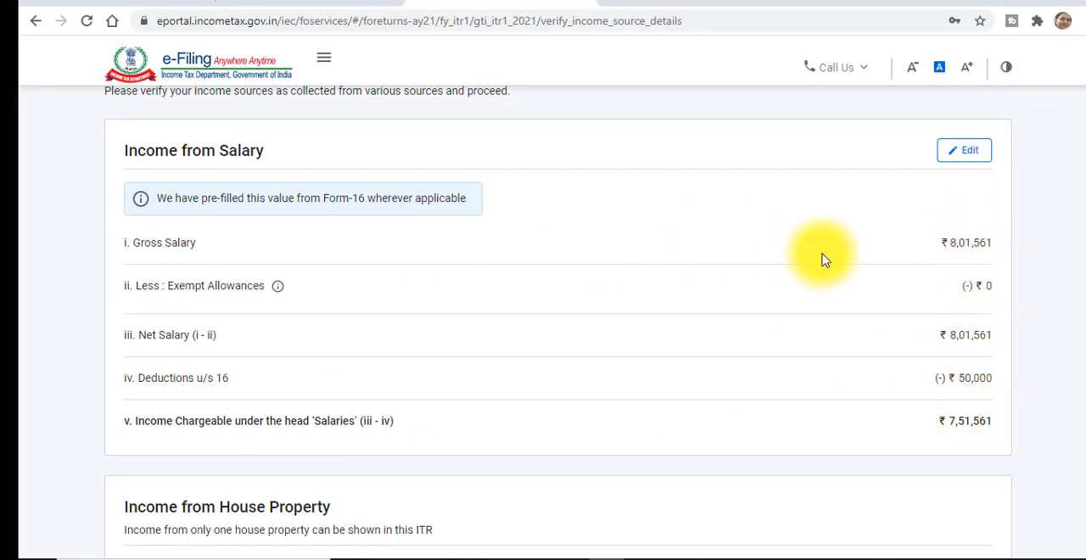
{"action": "left_click", "coordinate": [967, 155]}
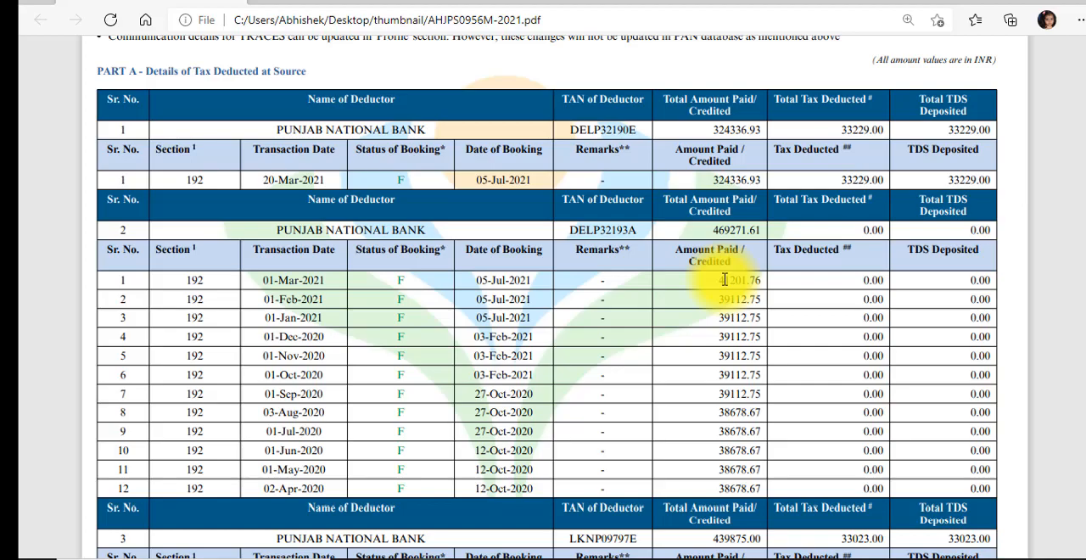
{"action": "key", "text": "alt+Tab"}
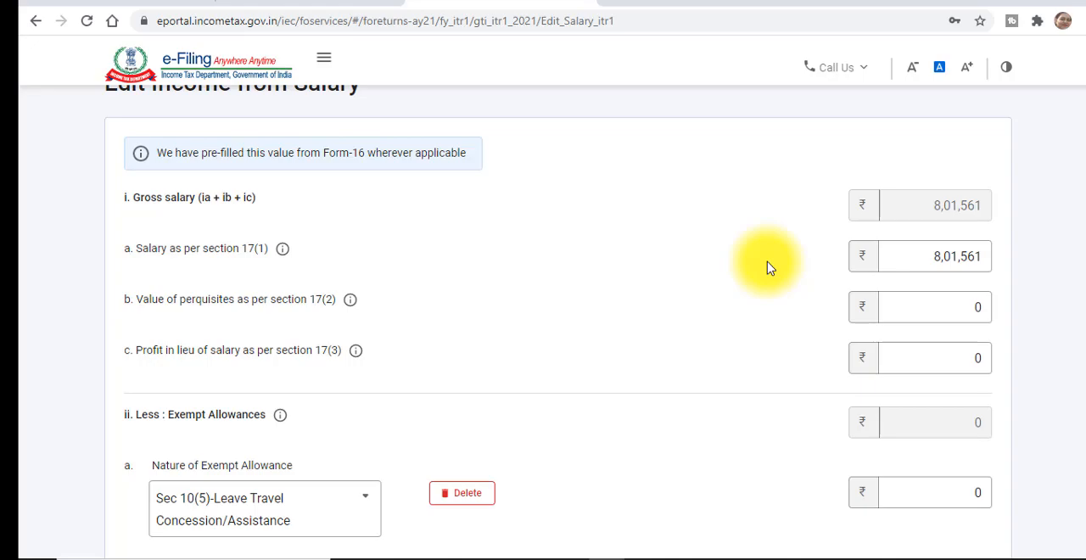
{"action": "key", "text": "alt+Tab"}
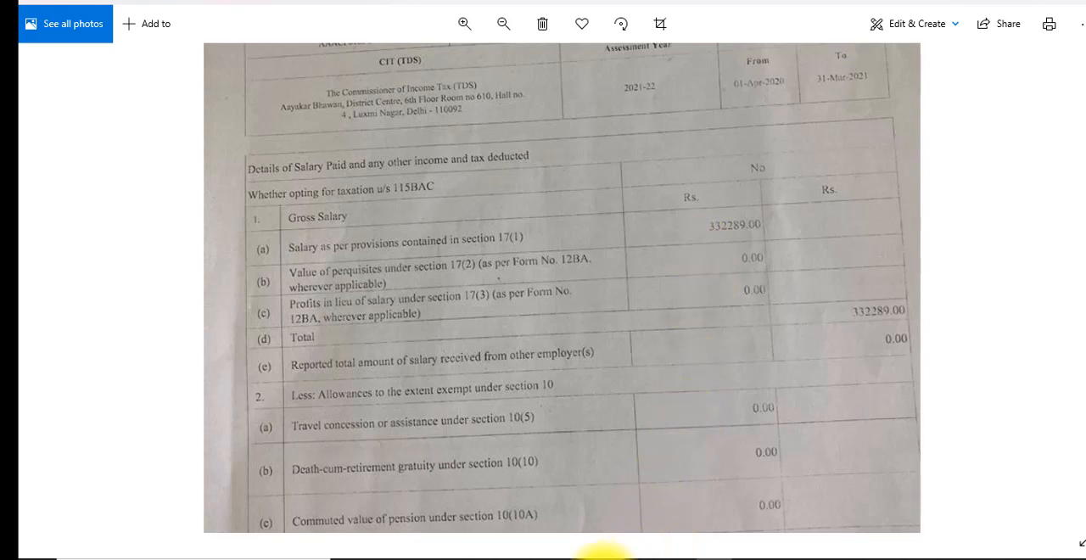
{"action": "left_click", "coordinate": [600, 556]}
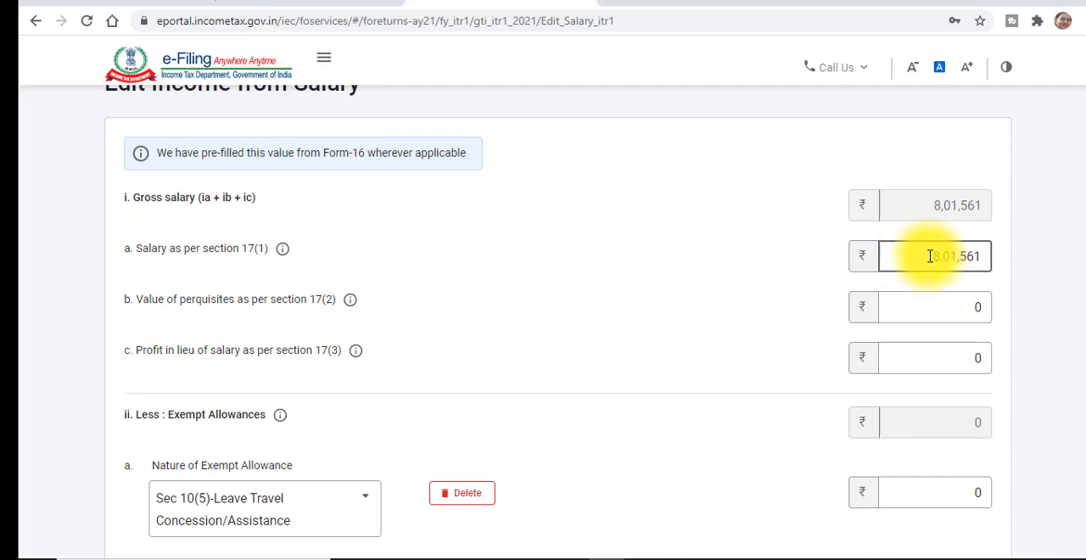
- Set the salary as per section 17(1) to 7,93,609
{"action": "key", "text": "Delete"}
{"action": "key", "text": "Delete"}
{"action": "key", "text": "Delete"}
{"action": "key", "text": "Delete"}
{"action": "key", "text": "Delete"}
{"action": "key", "text": "Delete"}
{"action": "type", "text": "793609"}
{"action": "left_click", "coordinate": [821, 301]}
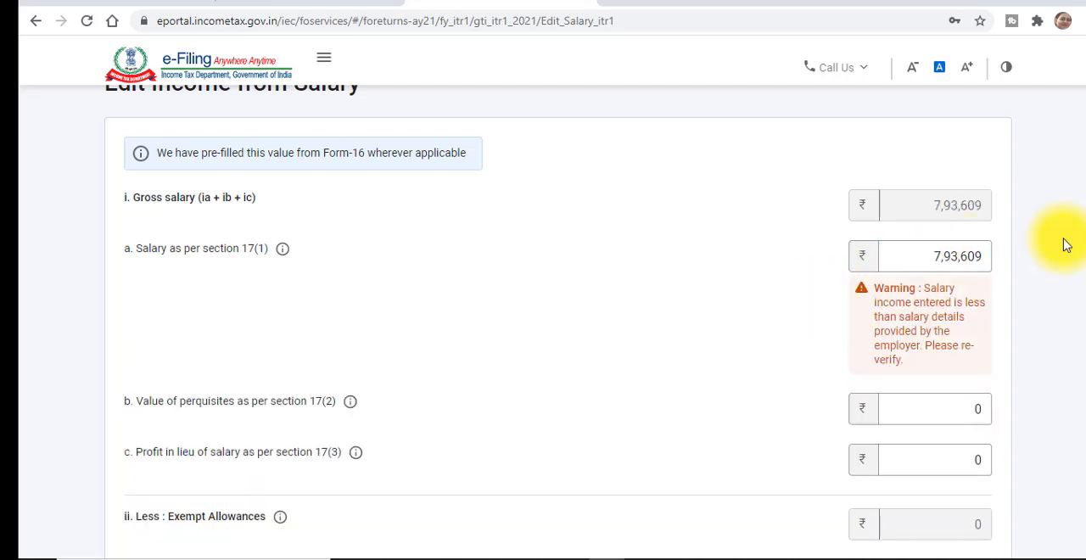
- Review the net salary and the deductions u/s 16, and save the edited salary income
{"action": "scroll", "coordinate": [1078, 195], "scroll_direction": "down", "scroll_amount": 1}
{"action": "scroll", "coordinate": [1071, 339], "scroll_direction": "down", "scroll_amount": 10}
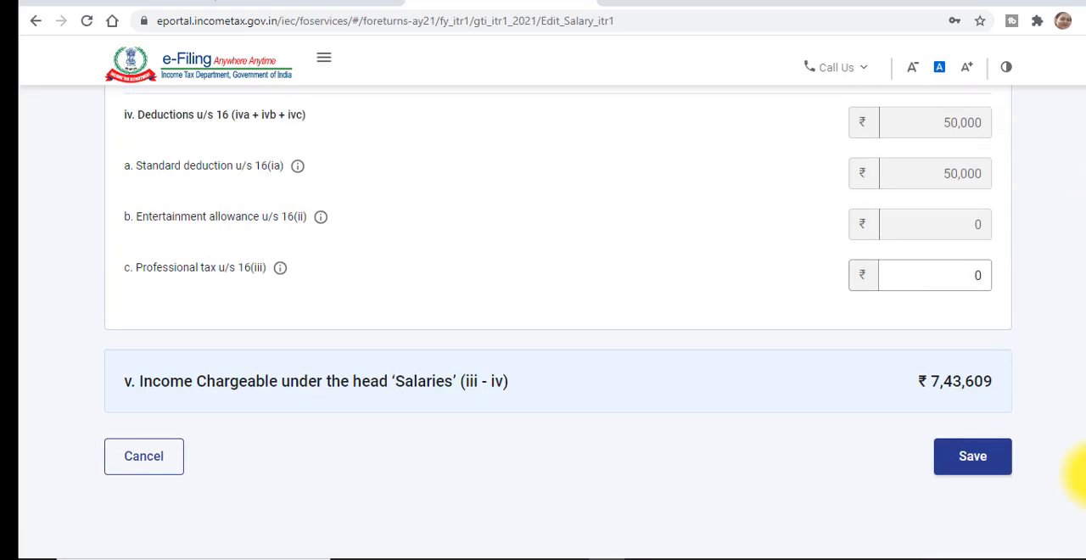
{"action": "scroll", "coordinate": [1073, 467], "scroll_direction": "up", "scroll_amount": 2}
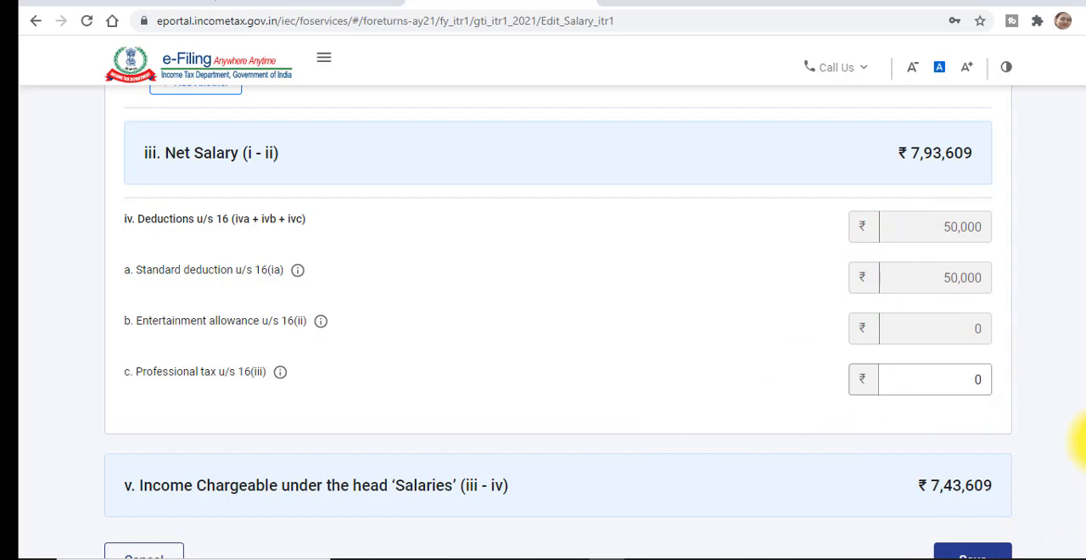
{"action": "scroll", "coordinate": [1075, 458], "scroll_direction": "down", "scroll_amount": 1}
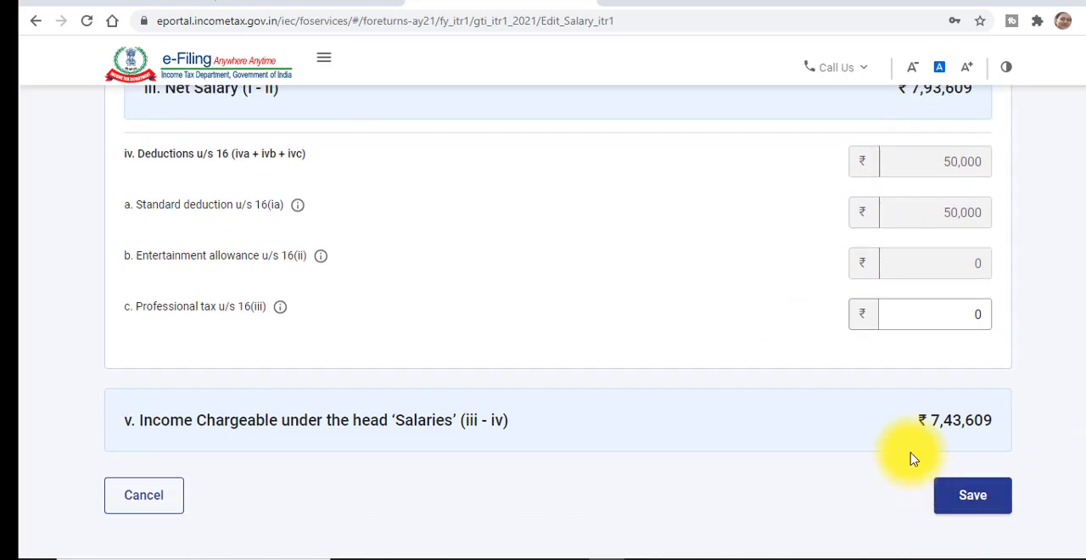
{"action": "scroll", "coordinate": [908, 456], "scroll_direction": "down", "scroll_amount": 2}
{"action": "left_click", "coordinate": [975, 400]}
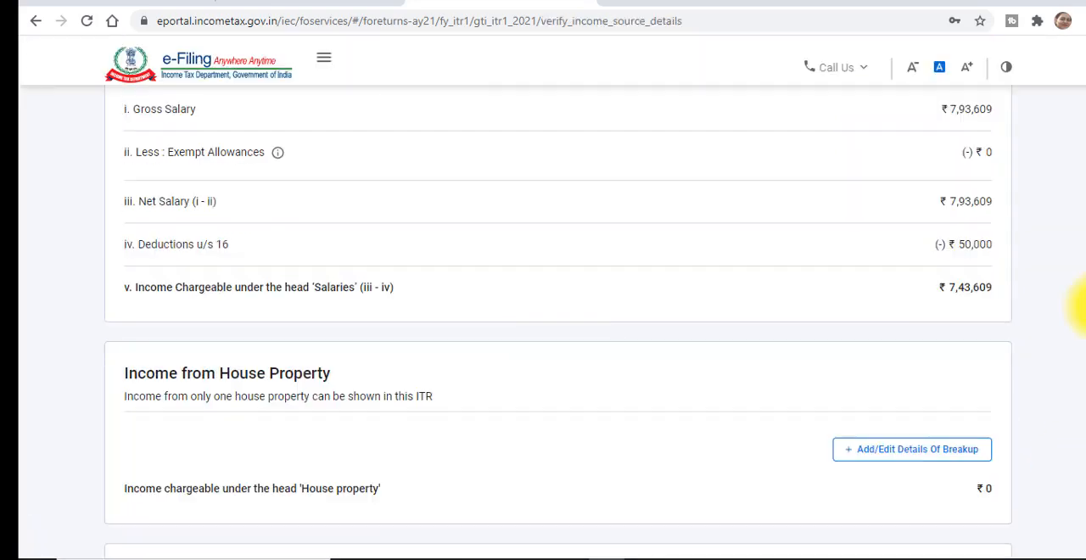
- Select the Interest from Deposit entry under Income from other sources and open it for editing
{"action": "scroll", "coordinate": [1081, 323], "scroll_direction": "down", "scroll_amount": 3}
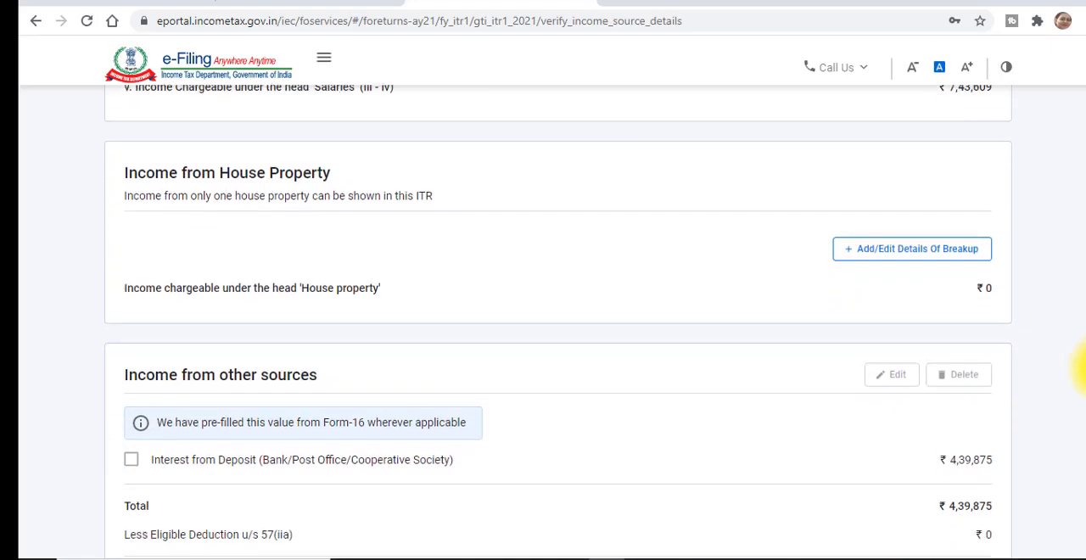
{"action": "scroll", "coordinate": [1082, 373], "scroll_direction": "down", "scroll_amount": 4}
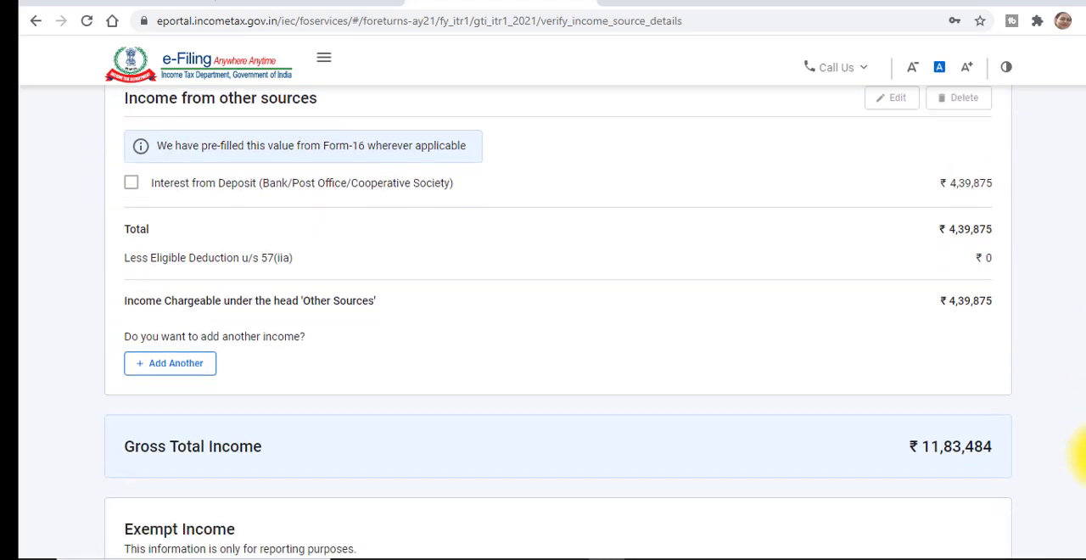
{"action": "scroll", "coordinate": [1082, 465], "scroll_direction": "up", "scroll_amount": 3}
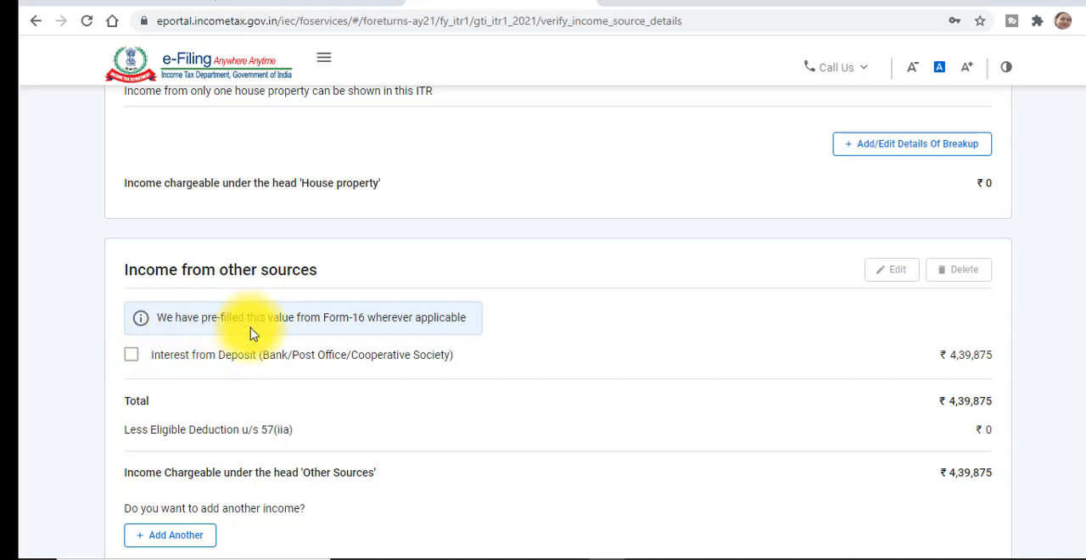
{"action": "left_click", "coordinate": [131, 356]}
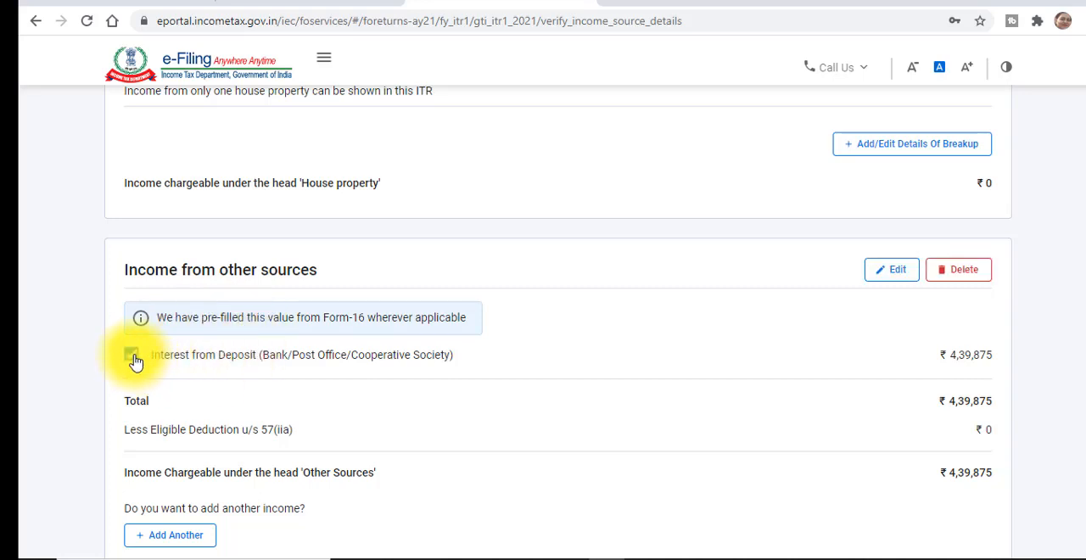
{"action": "left_click", "coordinate": [890, 273]}
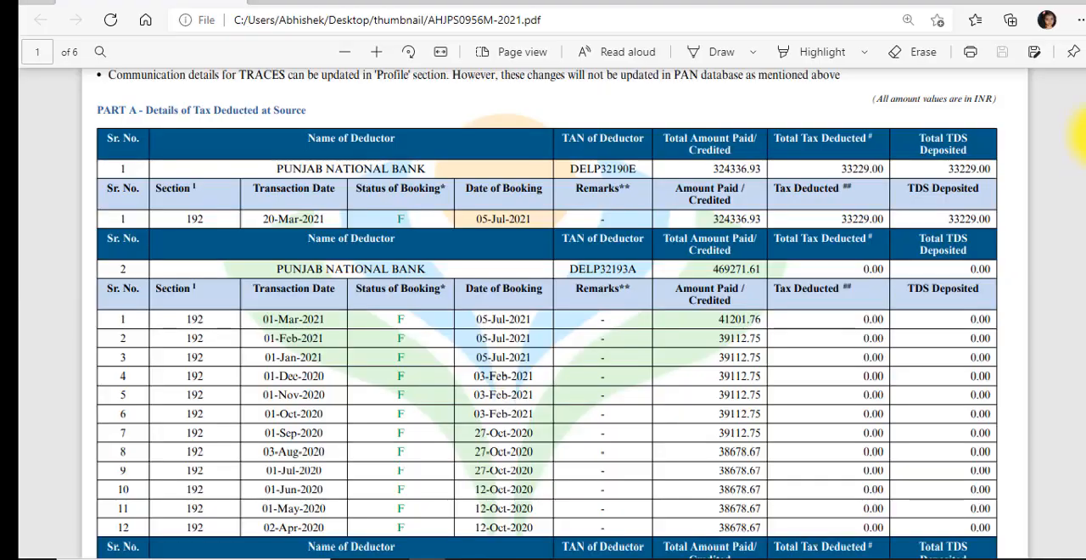
- Compare the deposit interest with the section 194A entries in the tax deducted at source PDF, and save the interest entry
{"action": "scroll", "coordinate": [1079, 132], "scroll_direction": "down", "scroll_amount": 10}
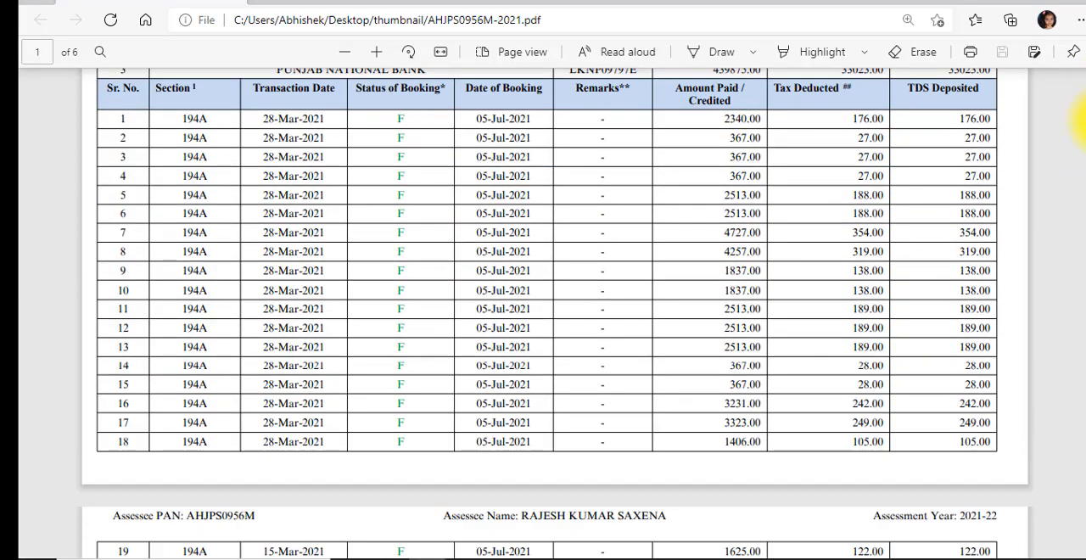
{"action": "scroll", "coordinate": [1079, 125], "scroll_direction": "up", "scroll_amount": 3}
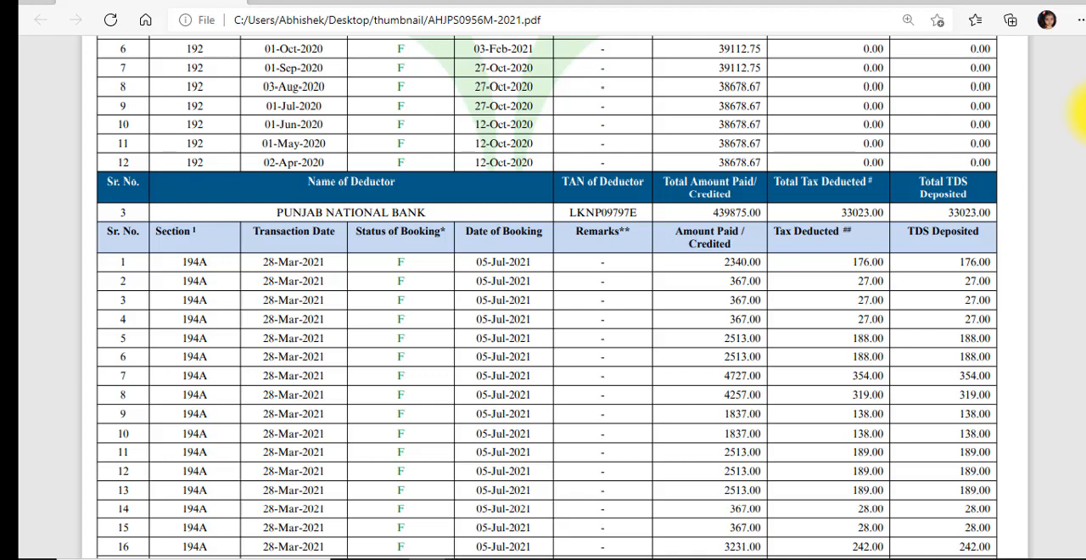
{"action": "scroll", "coordinate": [1079, 119], "scroll_direction": "down", "scroll_amount": 8}
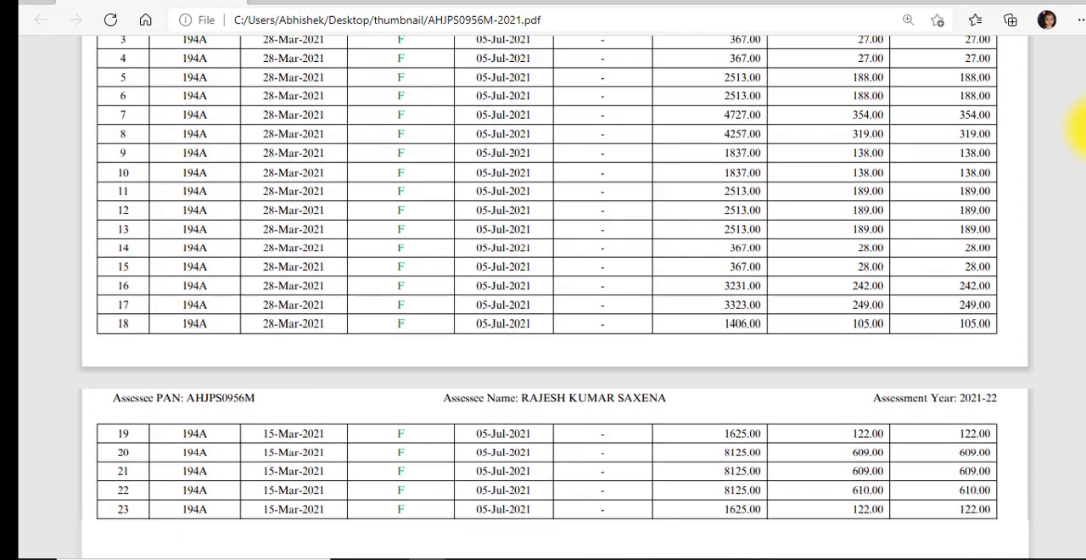
{"action": "scroll", "coordinate": [1074, 169], "scroll_direction": "down", "scroll_amount": 2}
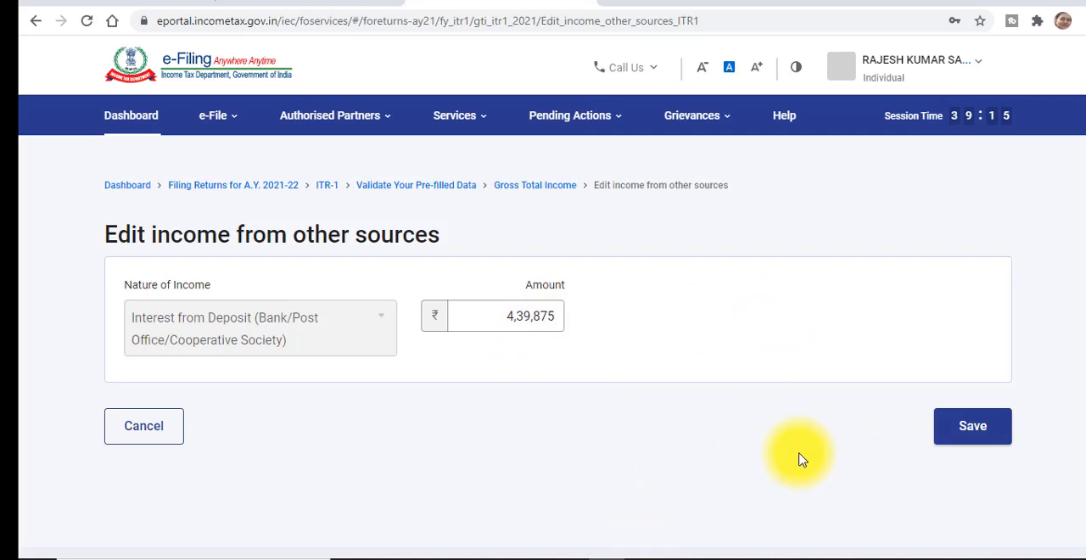
{"action": "left_click", "coordinate": [950, 428]}
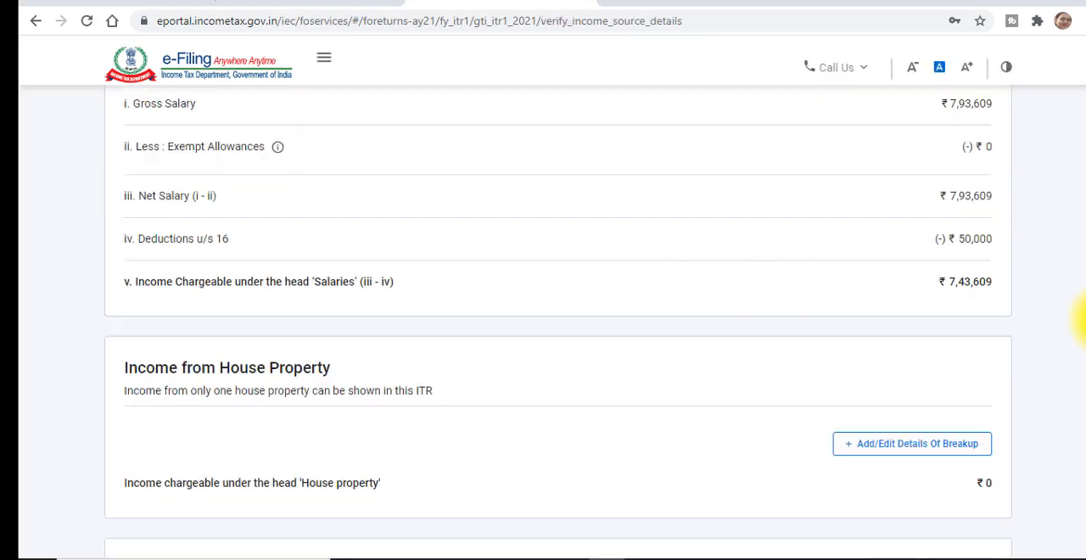
- Review the other sources income, gross total and exempt income, and confirm the Gross Total Income section
{"action": "mouse_move", "coordinate": [1085, 433]}
{"action": "left_mouse_down"}
{"action": "mouse_move", "coordinate": [1085, 459]}
{"action": "mouse_move", "coordinate": [1085, 438]}
{"action": "left_mouse_up"}
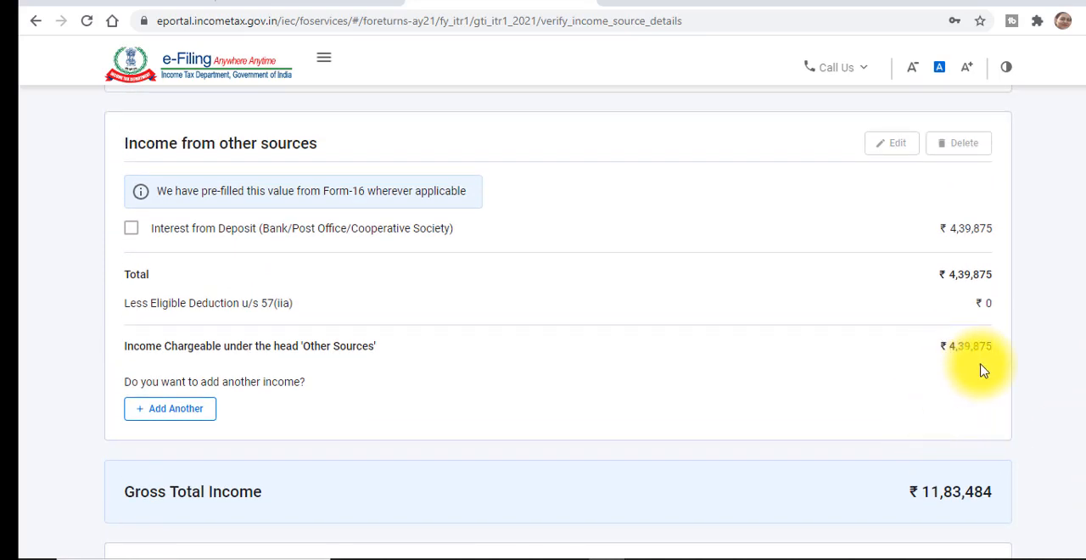
{"action": "scroll", "coordinate": [1079, 339], "scroll_direction": "down", "scroll_amount": 1}
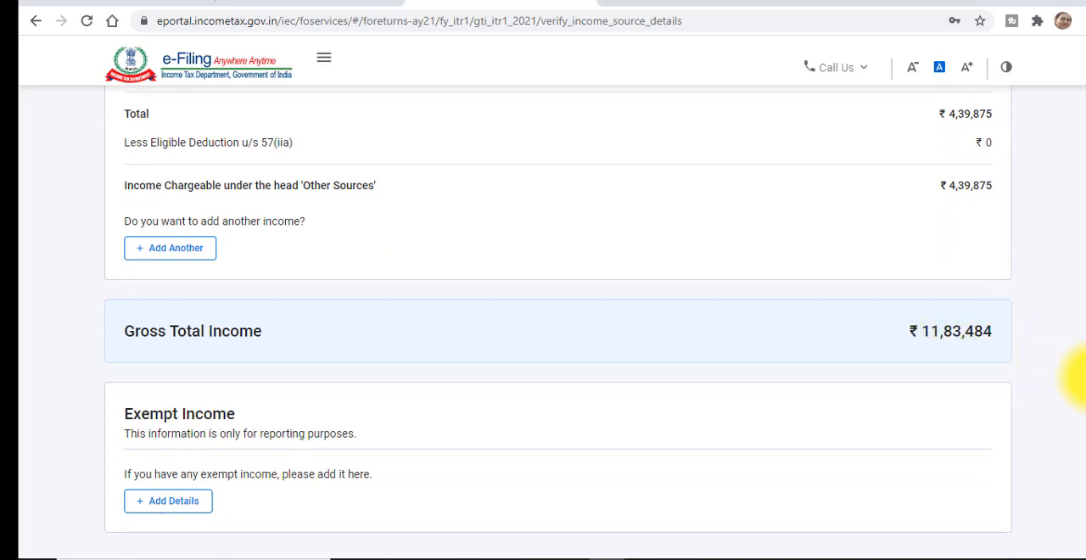
{"action": "scroll", "coordinate": [1079, 382], "scroll_direction": "down", "scroll_amount": 1}
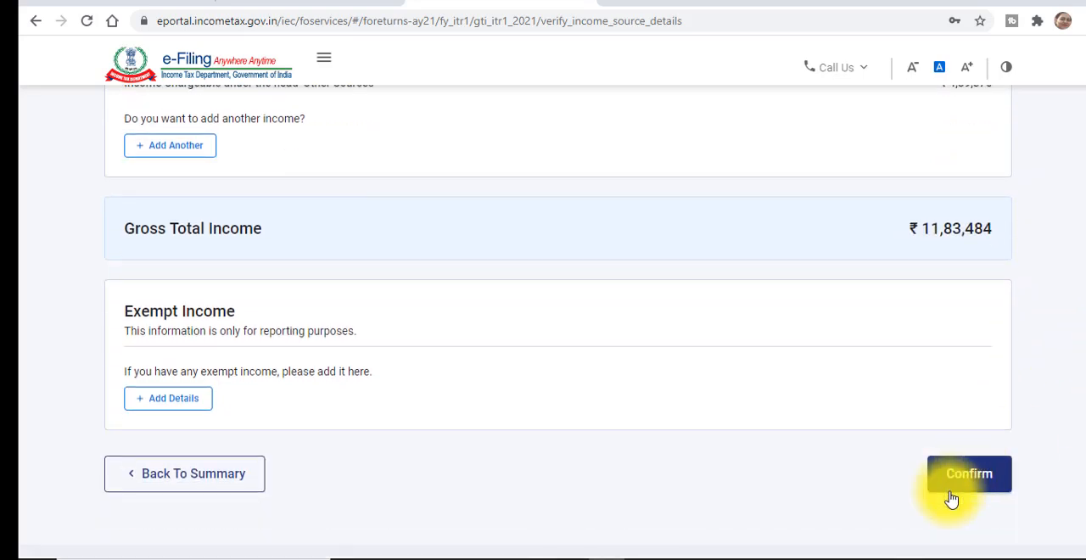
{"action": "left_click", "coordinate": [967, 482]}
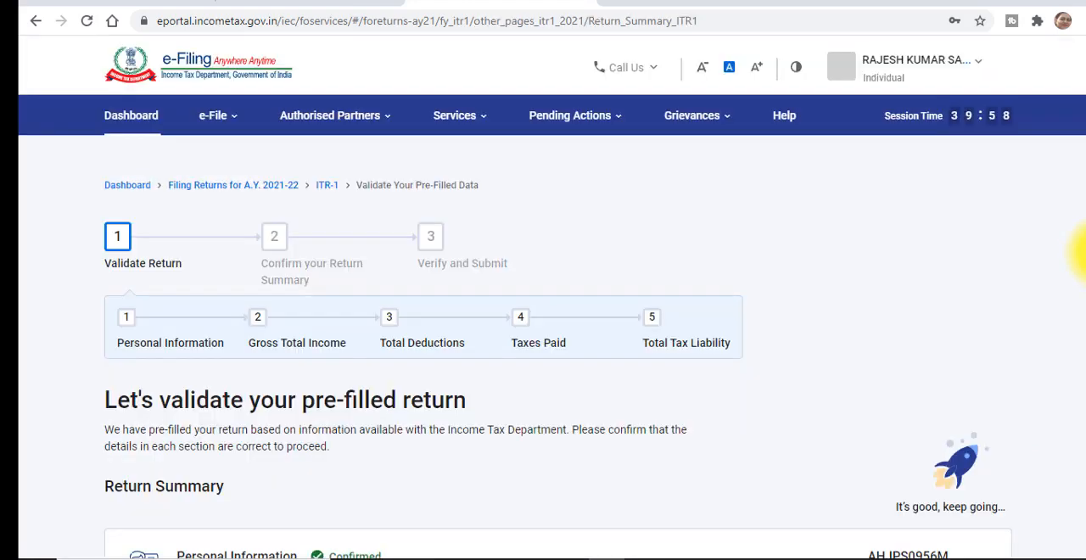
- Open the Total Deductions section from the return summary
{"action": "scroll", "coordinate": [1080, 263], "scroll_direction": "down", "scroll_amount": 5}
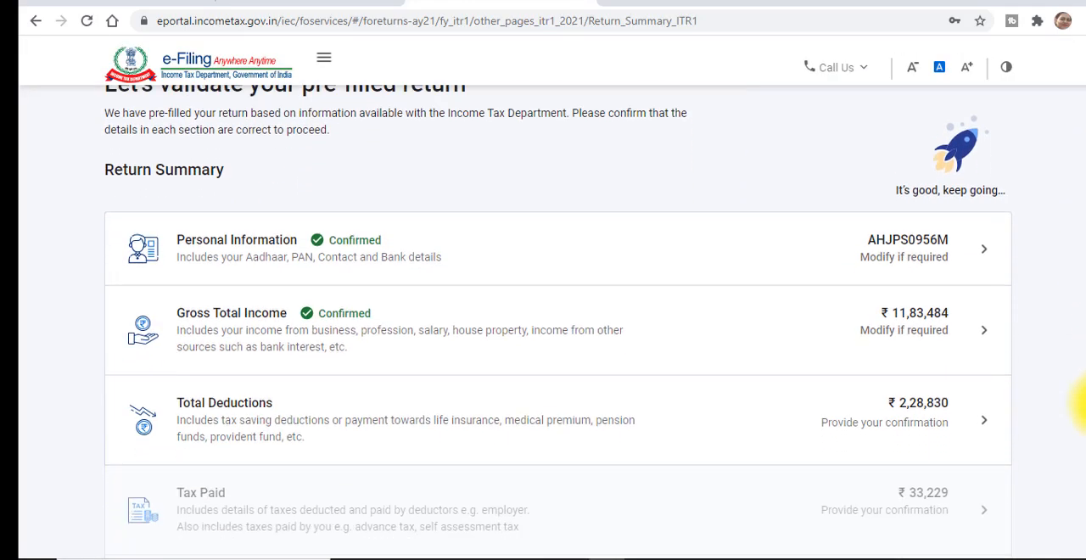
{"action": "scroll", "coordinate": [1079, 437], "scroll_direction": "down", "scroll_amount": 1}
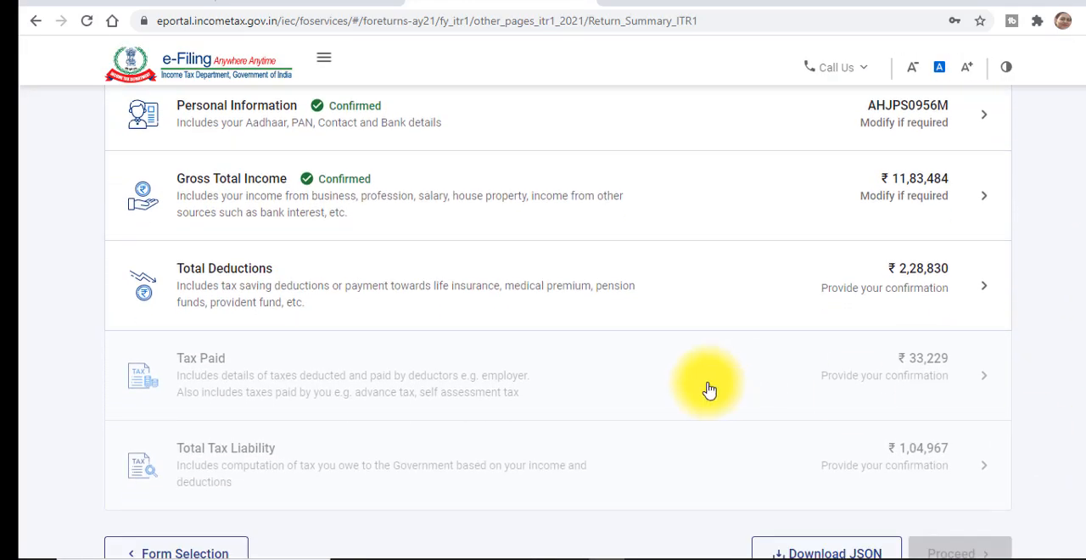
{"action": "left_click", "coordinate": [713, 283]}
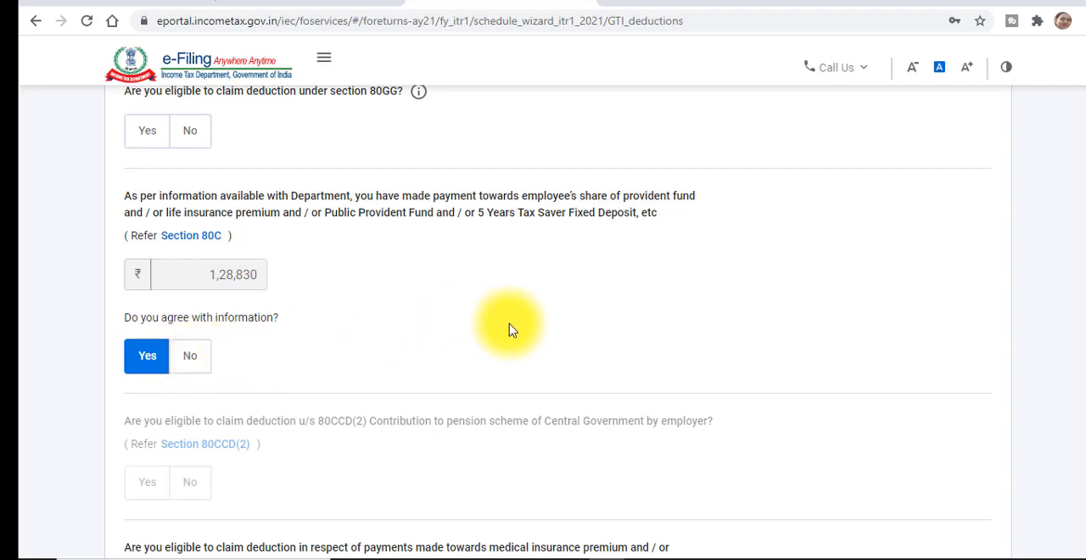
- Review the pre-filled deduction questions and answer Yes to the section 80D medical insurance or expenditure question
{"action": "scroll", "coordinate": [1074, 266], "scroll_direction": "down", "scroll_amount": 7}
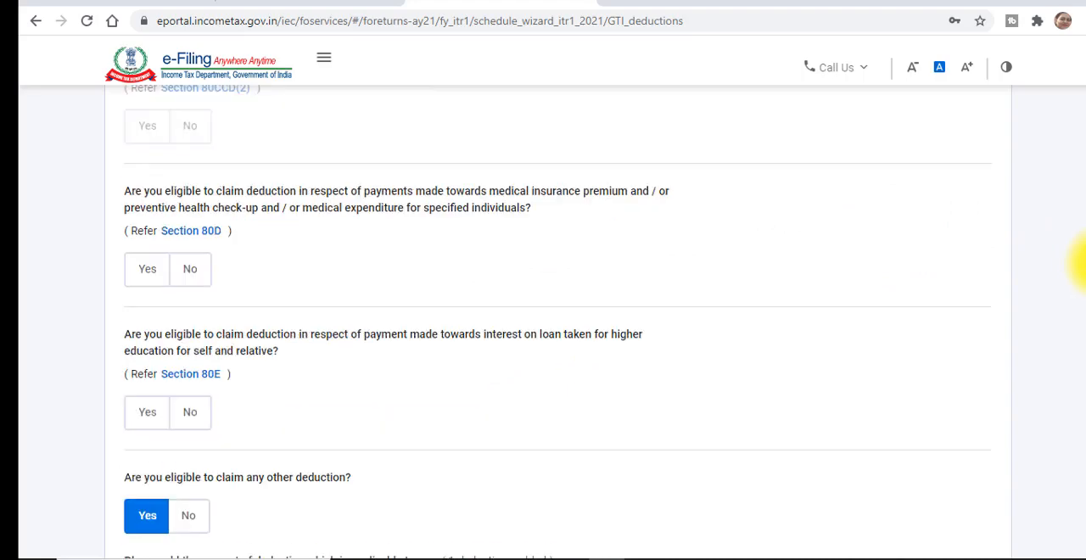
{"action": "scroll", "coordinate": [1075, 316], "scroll_direction": "down", "scroll_amount": 2}
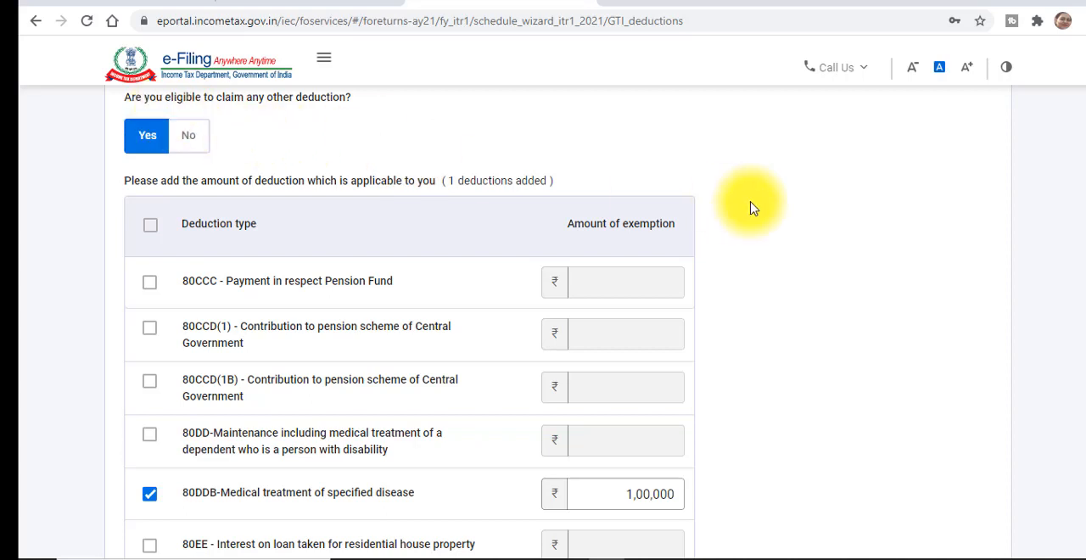
{"action": "scroll", "coordinate": [1074, 288], "scroll_direction": "up", "scroll_amount": 2}
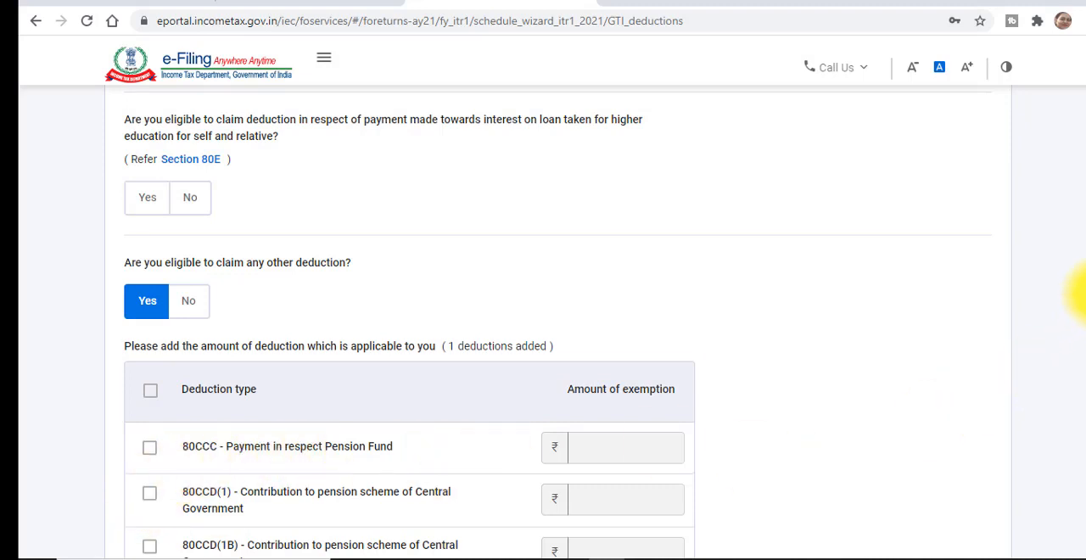
{"action": "scroll", "coordinate": [1081, 293], "scroll_direction": "up", "scroll_amount": 3}
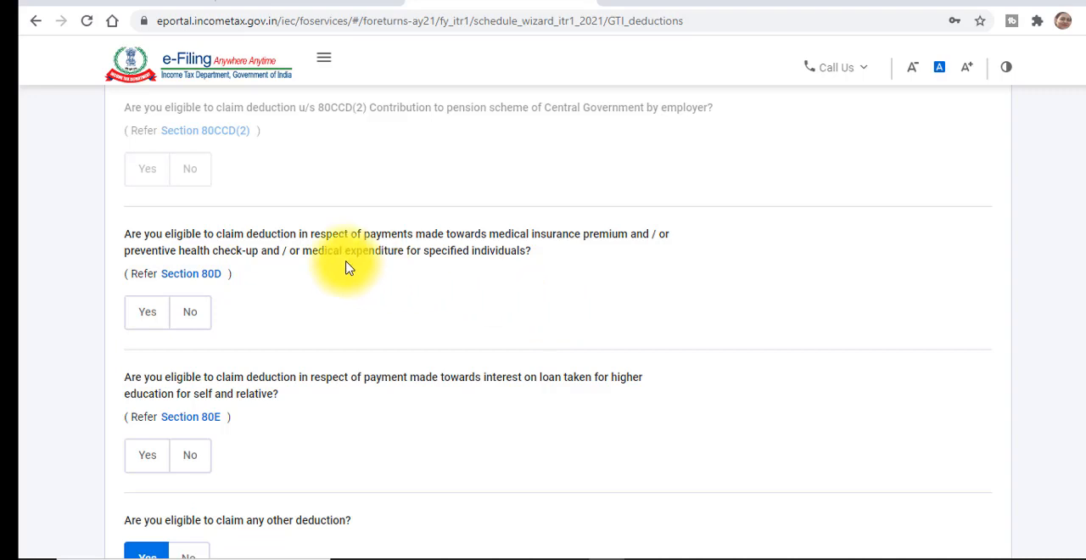
{"action": "left_click", "coordinate": [149, 313]}
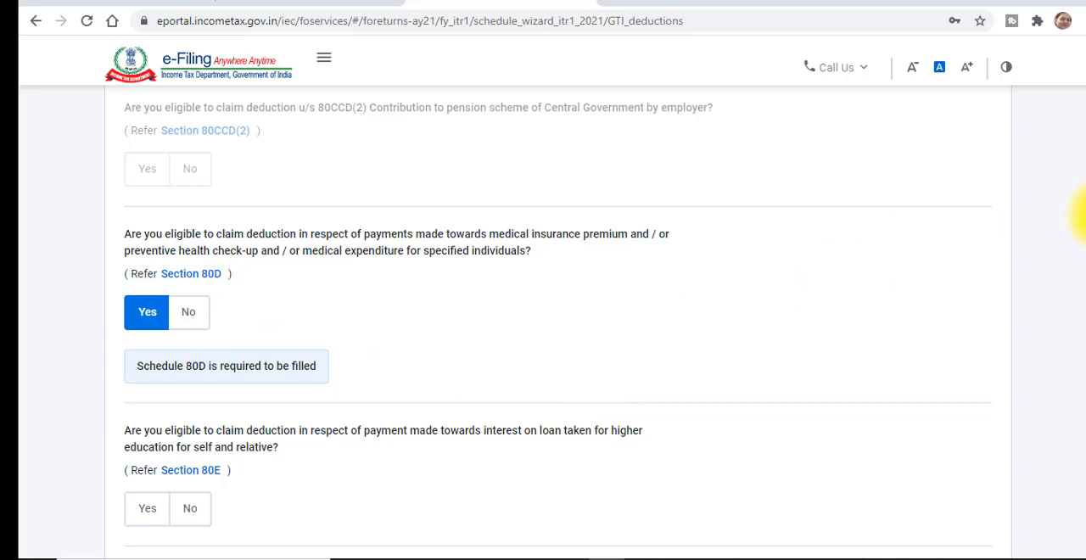
- Claim the 80TTB deduction for a resident senior citizen's savings and deposit interest with an amount of 50,000, and continue
{"action": "scroll", "coordinate": [1077, 212], "scroll_direction": "down", "scroll_amount": 7}
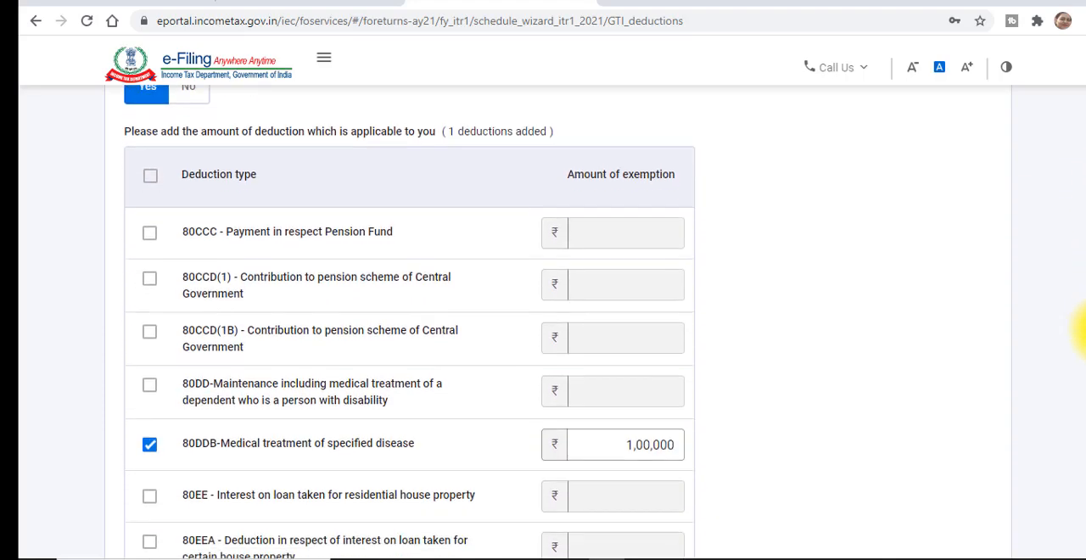
{"action": "scroll", "coordinate": [1082, 356], "scroll_direction": "down", "scroll_amount": 3}
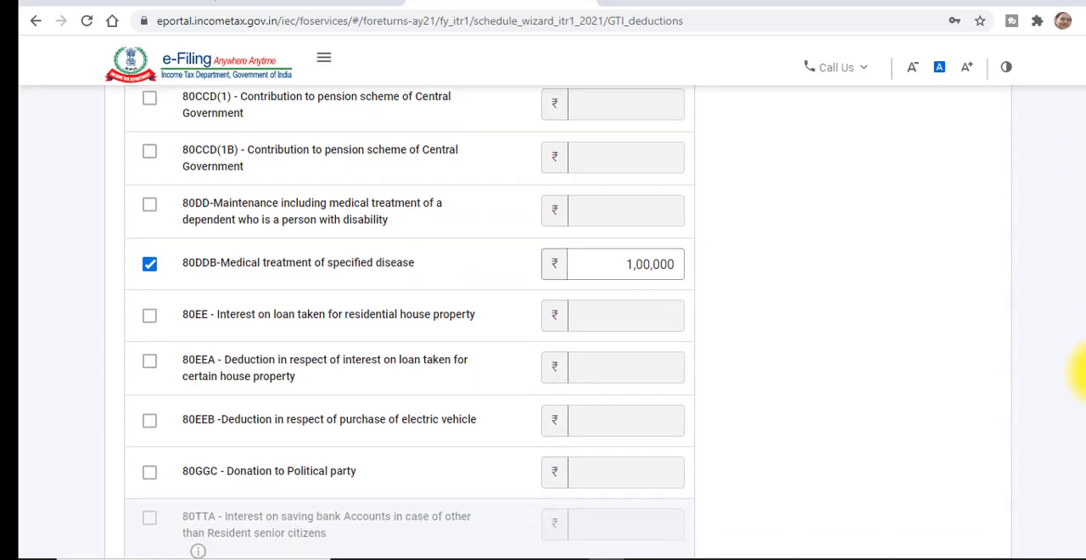
{"action": "scroll", "coordinate": [1079, 424], "scroll_direction": "down", "scroll_amount": 2}
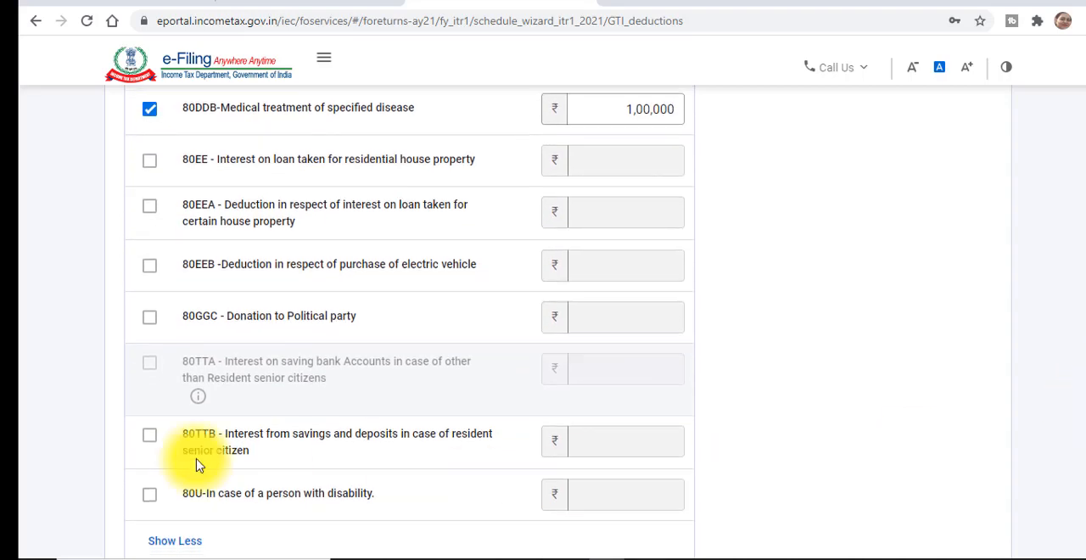
{"action": "left_click", "coordinate": [151, 439]}
{"action": "left_click", "coordinate": [610, 452]}
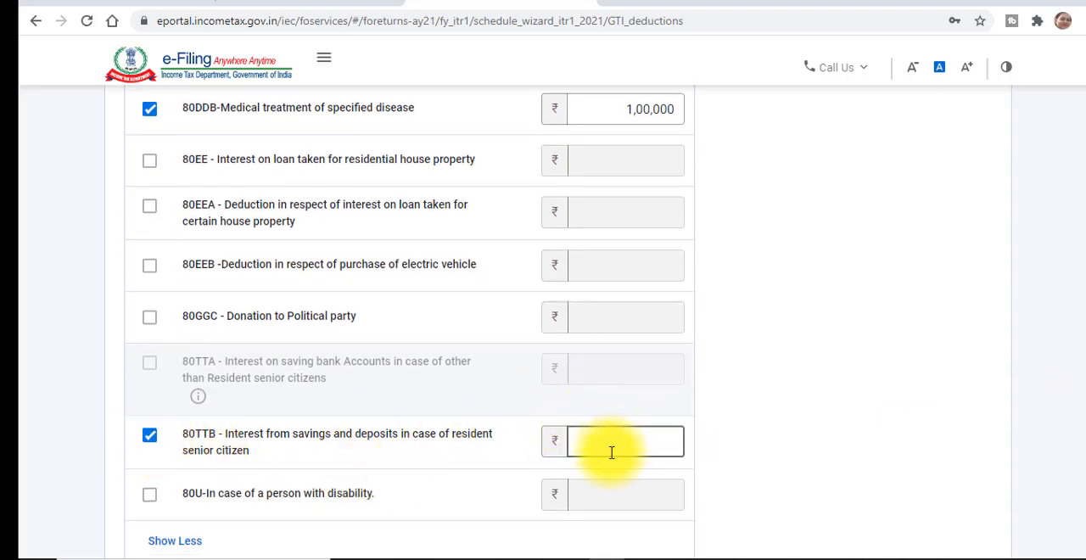
{"action": "type", "text": "50000"}
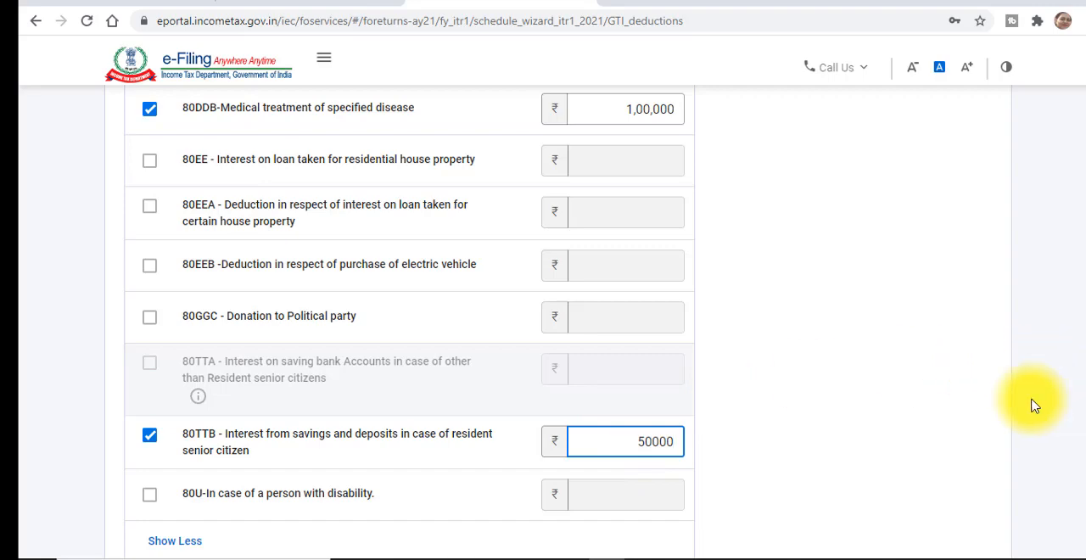
{"action": "left_click", "coordinate": [957, 420]}
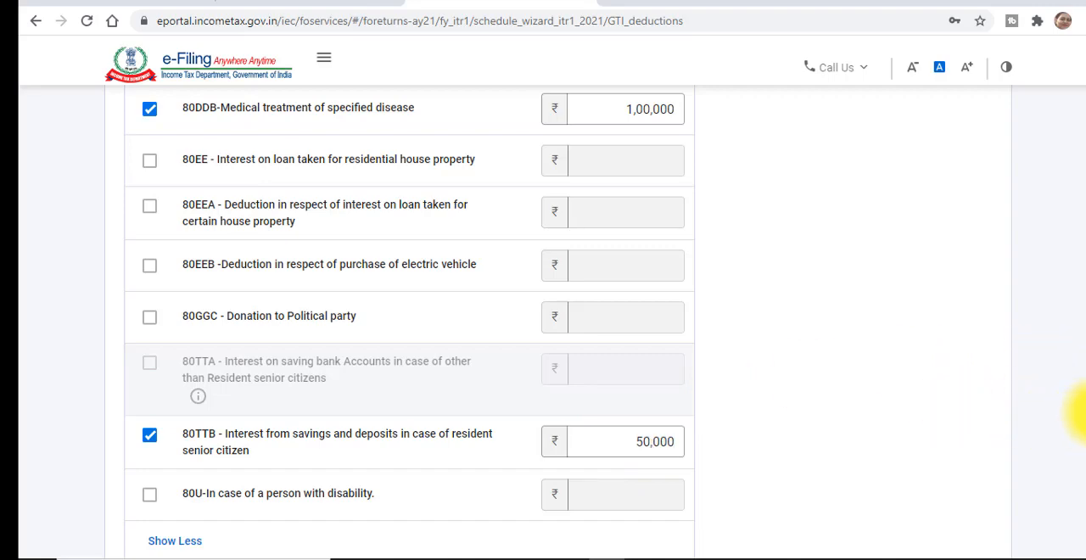
{"action": "scroll", "coordinate": [1079, 412], "scroll_direction": "down", "scroll_amount": 3}
{"action": "left_click", "coordinate": [957, 348]}
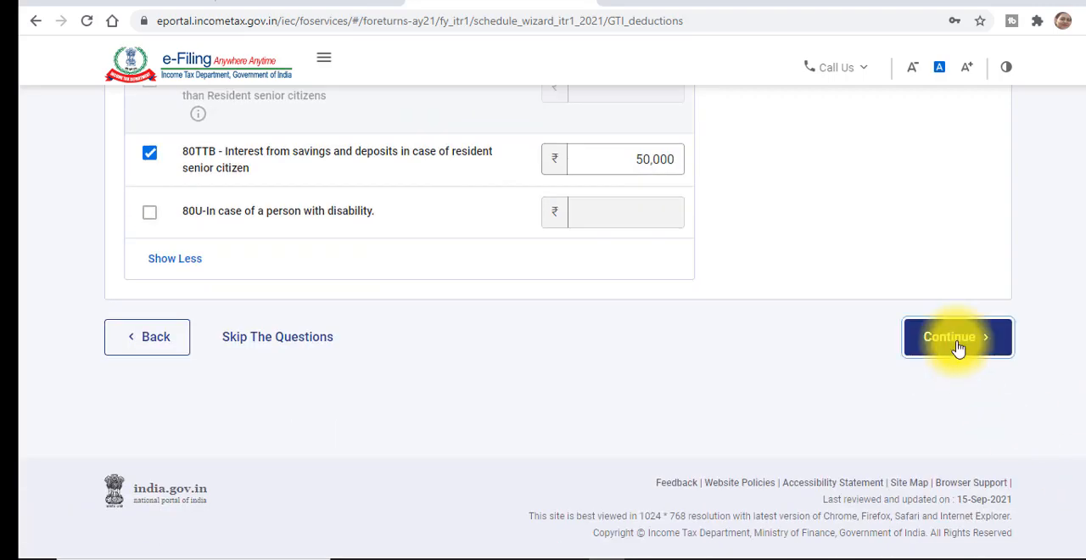
- Review the 80D, 80DDB and 80TTB entries and the deduction total, and confirm the Total Deductions section
{"action": "scroll", "coordinate": [1079, 280], "scroll_direction": "down", "scroll_amount": 3}
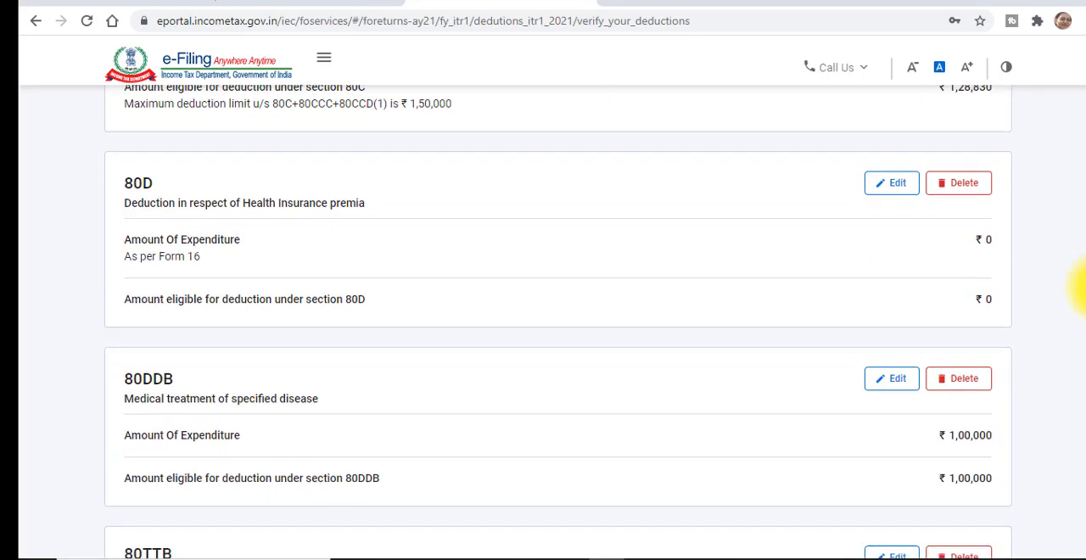
{"action": "scroll", "coordinate": [1079, 280], "scroll_direction": "down", "scroll_amount": 1}
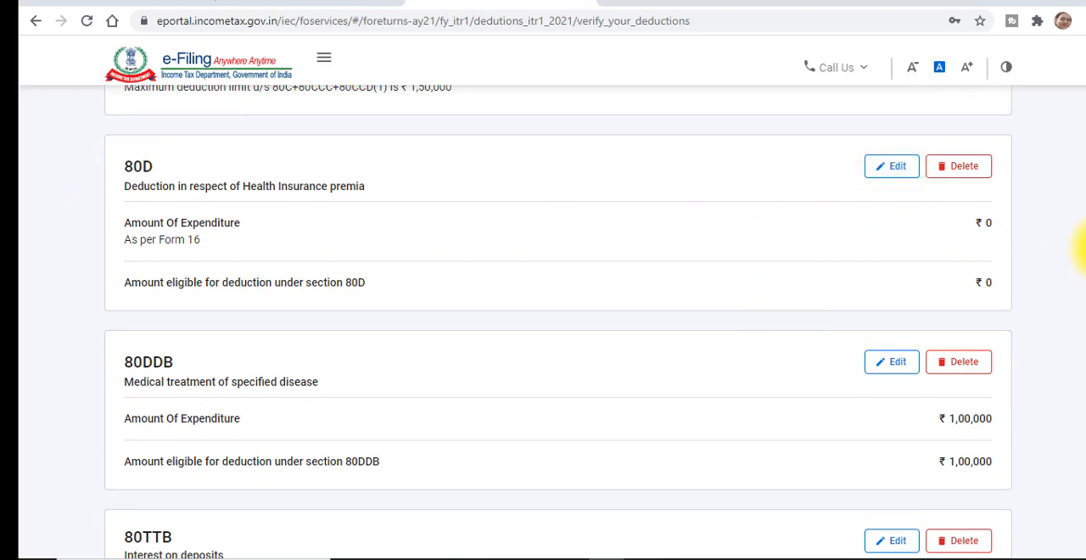
{"action": "scroll", "coordinate": [1081, 229], "scroll_direction": "down", "scroll_amount": 6}
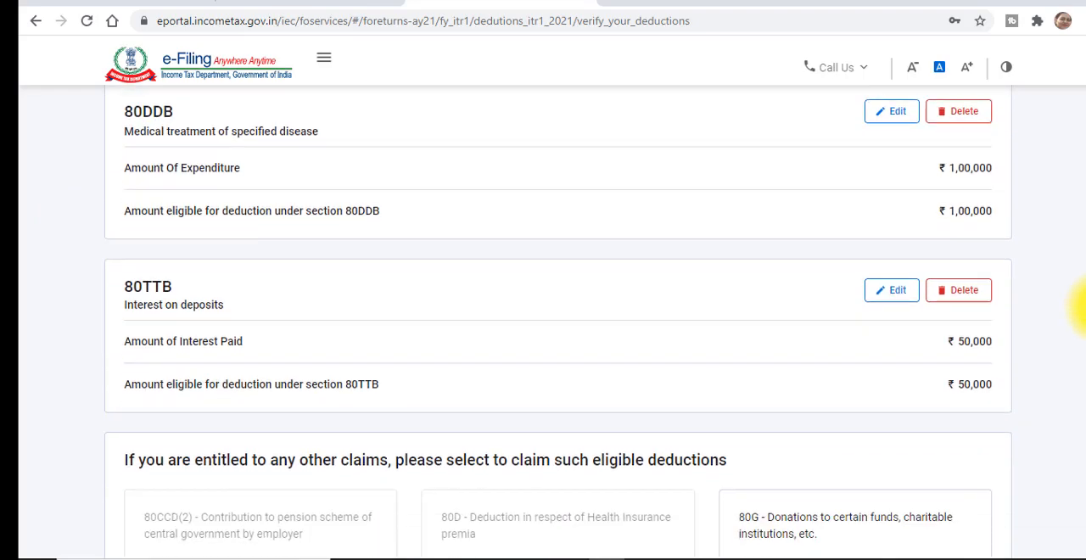
{"action": "scroll", "coordinate": [1076, 397], "scroll_direction": "down", "scroll_amount": 2}
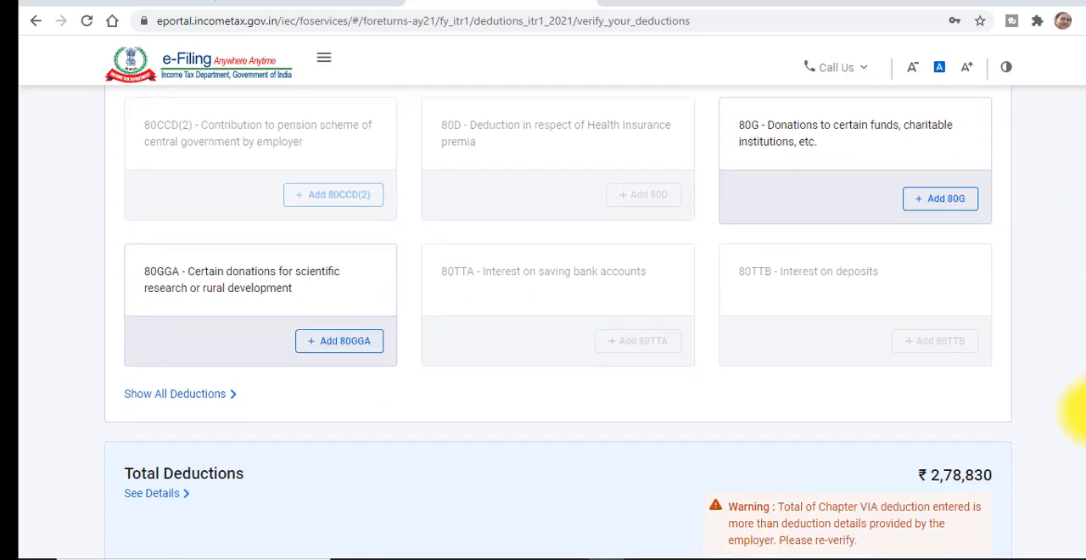
{"action": "scroll", "coordinate": [1083, 412], "scroll_direction": "down", "scroll_amount": 3}
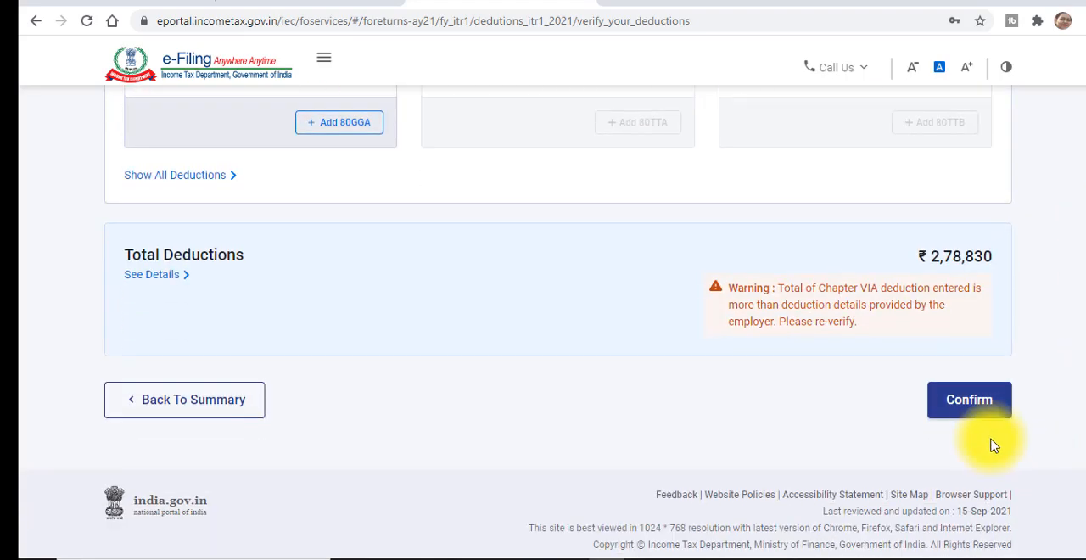
{"action": "left_click", "coordinate": [981, 407]}
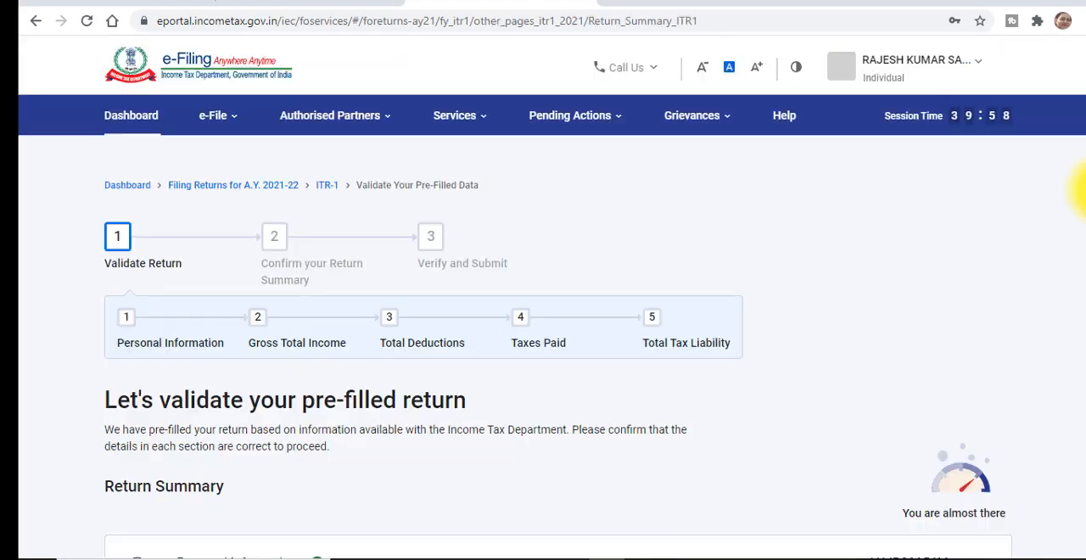
- Open the Tax Paid section from the return summary
{"action": "scroll", "coordinate": [1071, 237], "scroll_direction": "down", "scroll_amount": 2}
{"action": "scroll", "coordinate": [1083, 293], "scroll_direction": "down", "scroll_amount": 2}
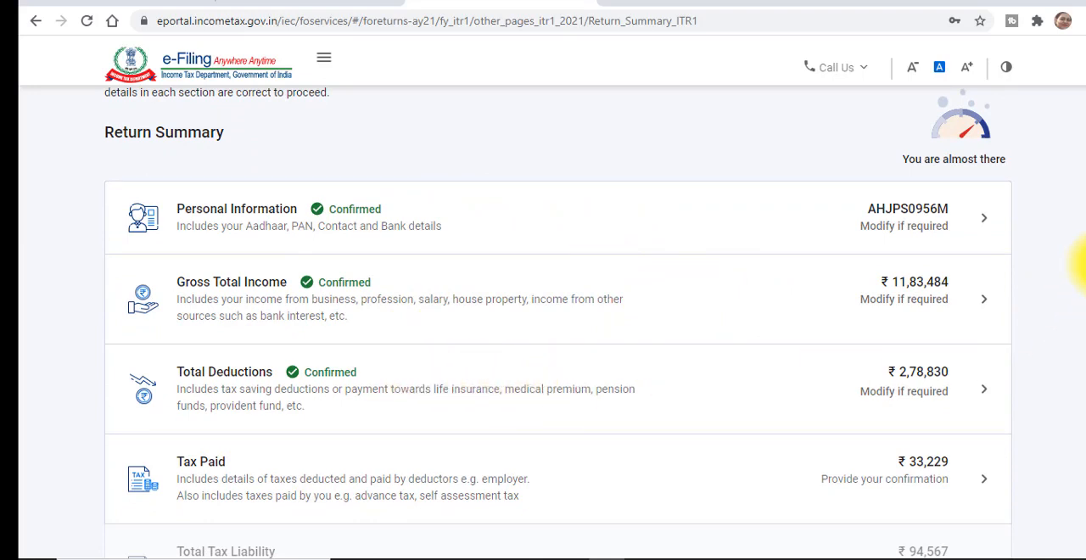
{"action": "scroll", "coordinate": [1081, 265], "scroll_direction": "down", "scroll_amount": 2}
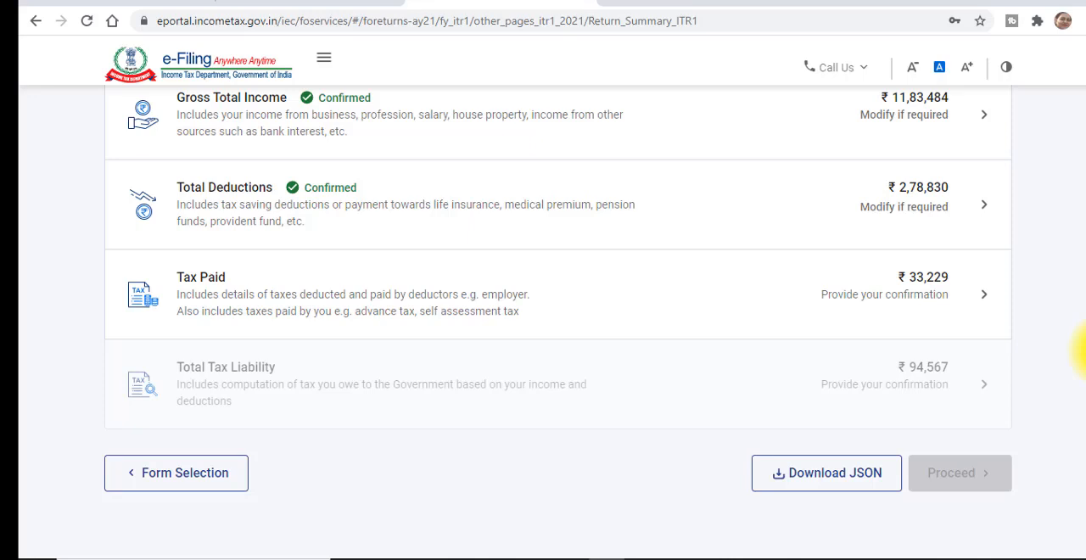
{"action": "left_click", "coordinate": [473, 314]}
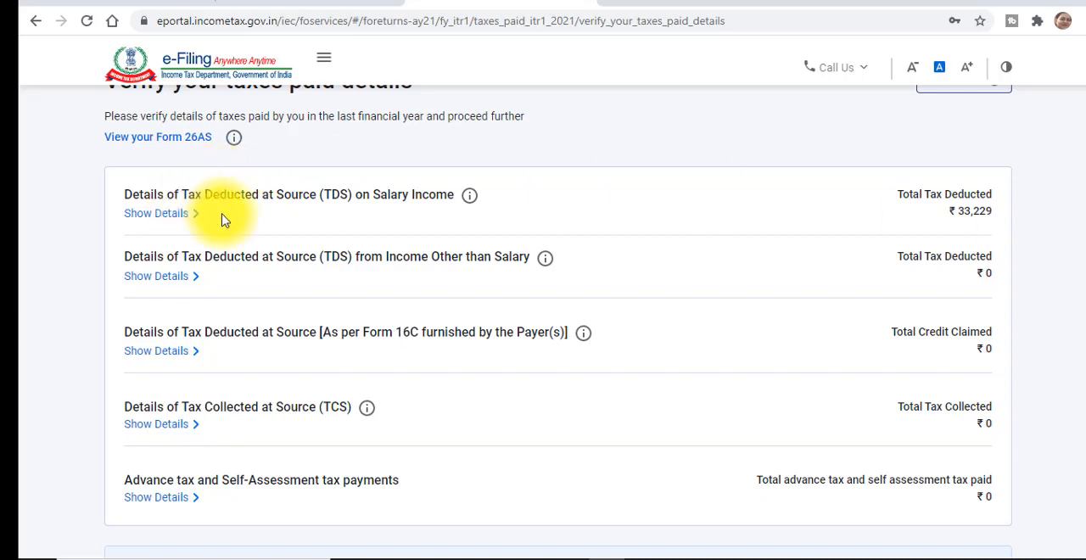
- Show the details of TDS on salary income and compare the deductor's entry with the tax-deducted table in the statement PDF
{"action": "left_click", "coordinate": [174, 222]}
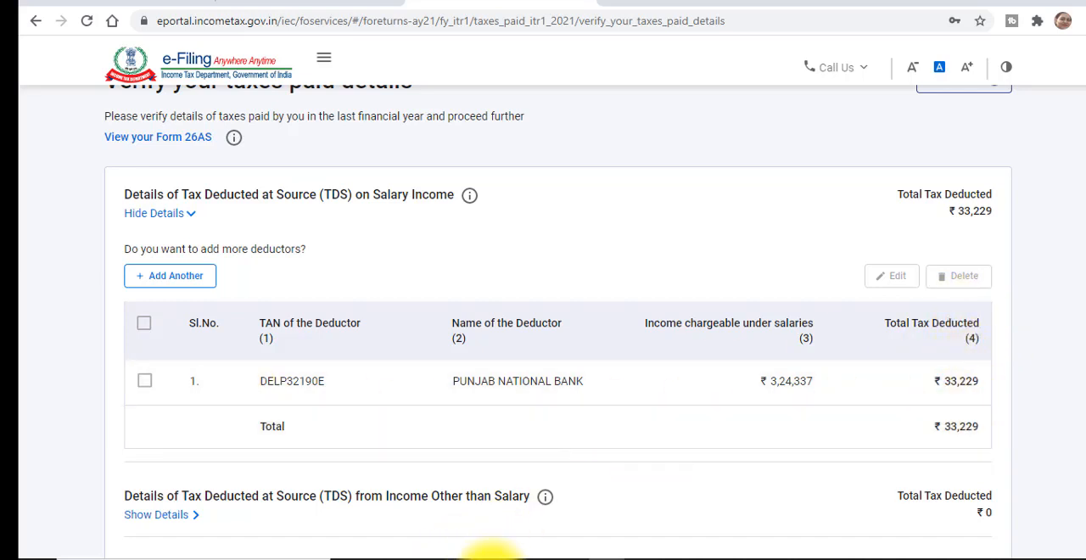
{"action": "left_click", "coordinate": [422, 556]}
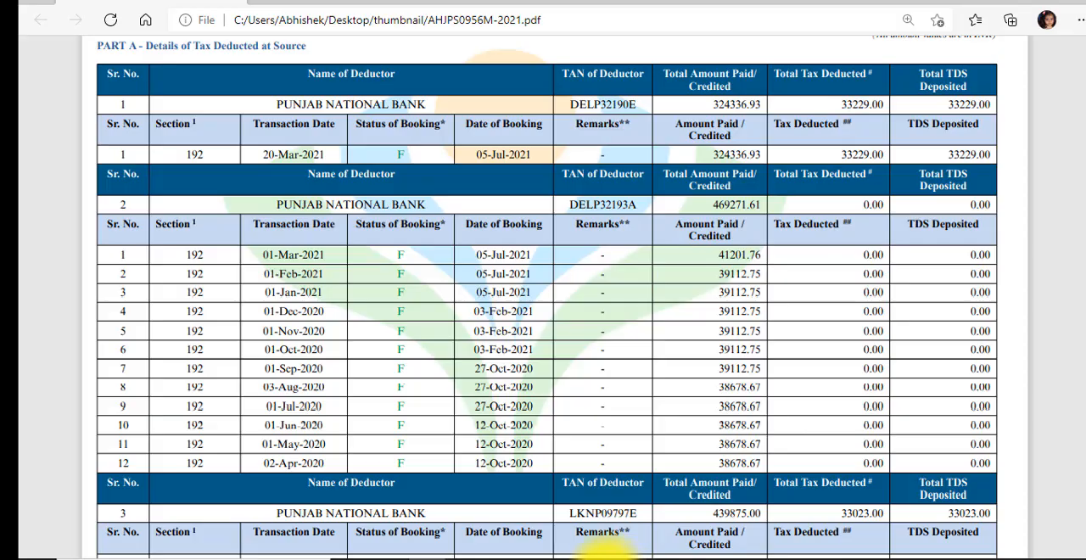
{"action": "left_click", "coordinate": [606, 558]}
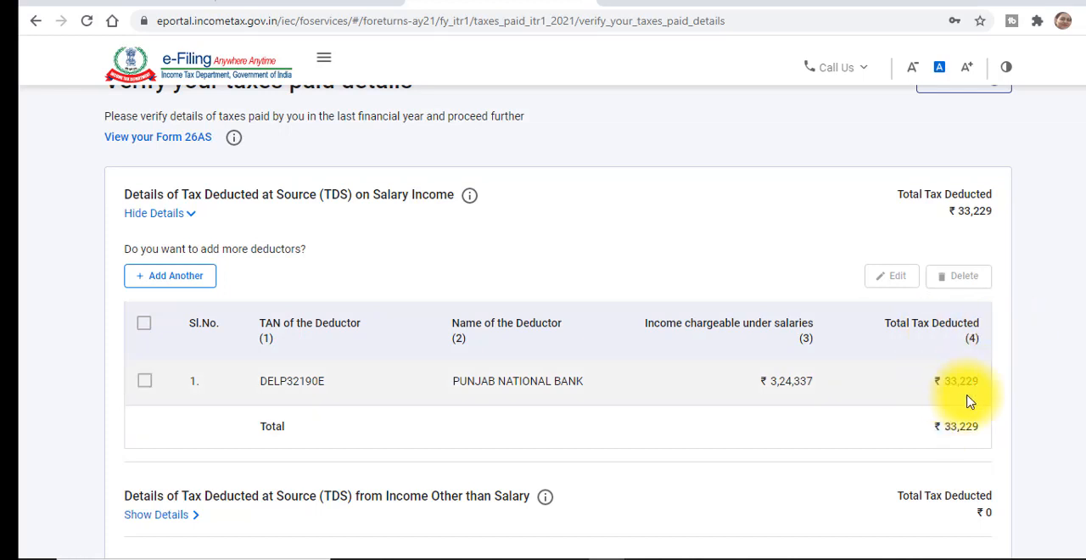
- Show the details of TDS from income other than salary and check the deductor's receipt and tax amounts against the statement PDF
{"action": "scroll", "coordinate": [1075, 243], "scroll_direction": "down", "scroll_amount": 2}
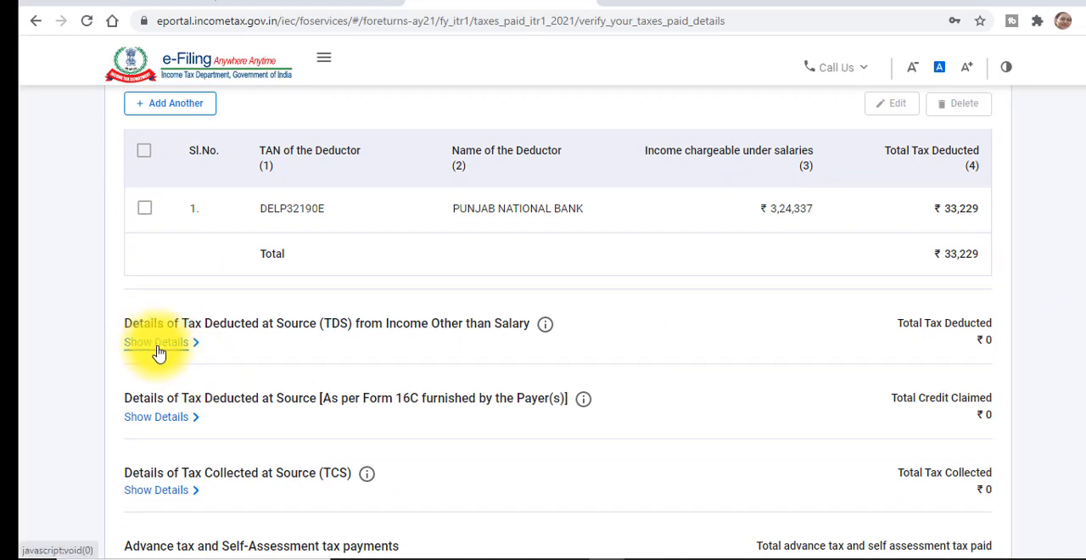
{"action": "left_click", "coordinate": [159, 342]}
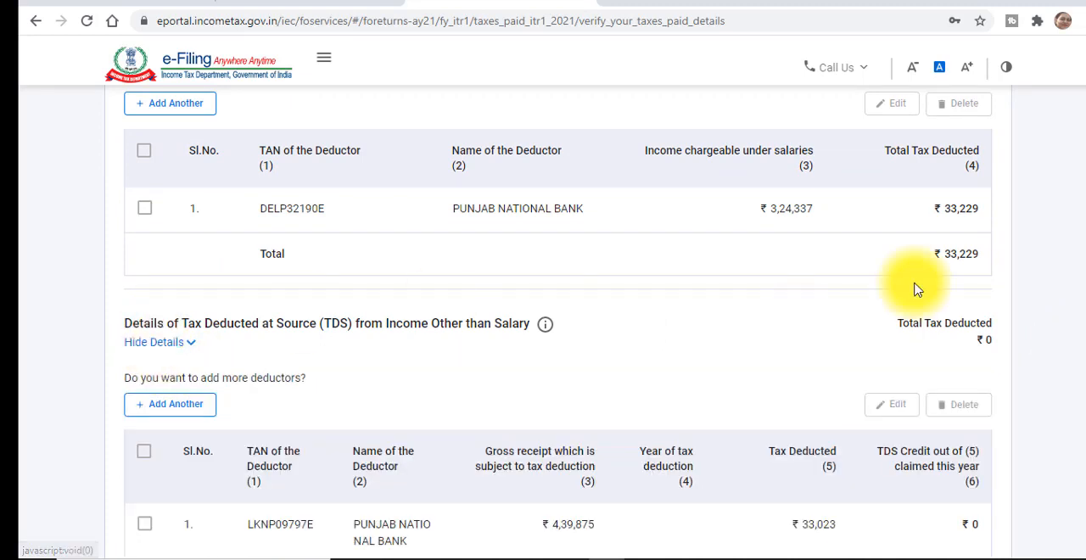
{"action": "scroll", "coordinate": [1018, 288], "scroll_direction": "down", "scroll_amount": 2}
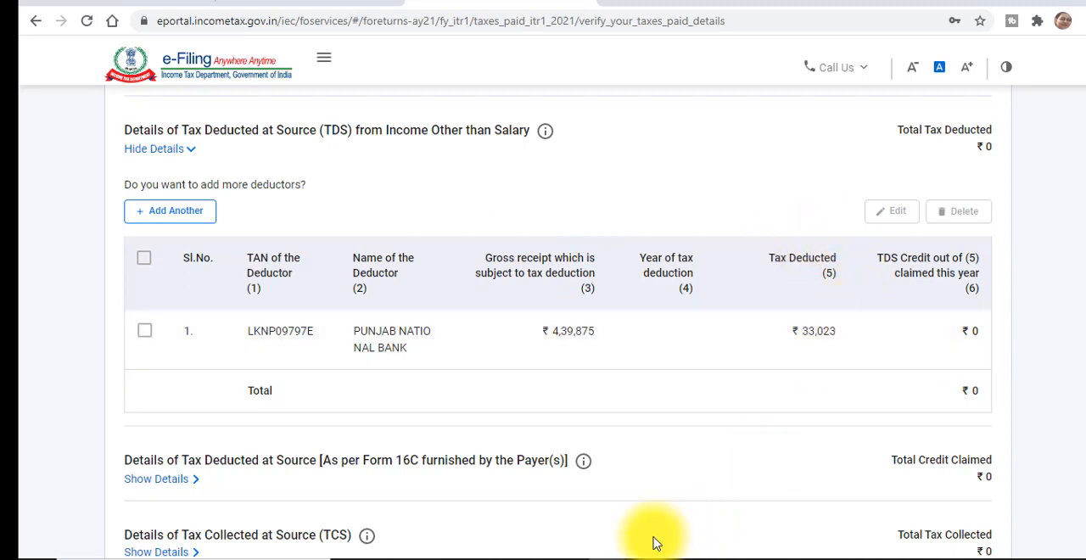
{"action": "left_click", "coordinate": [426, 559]}
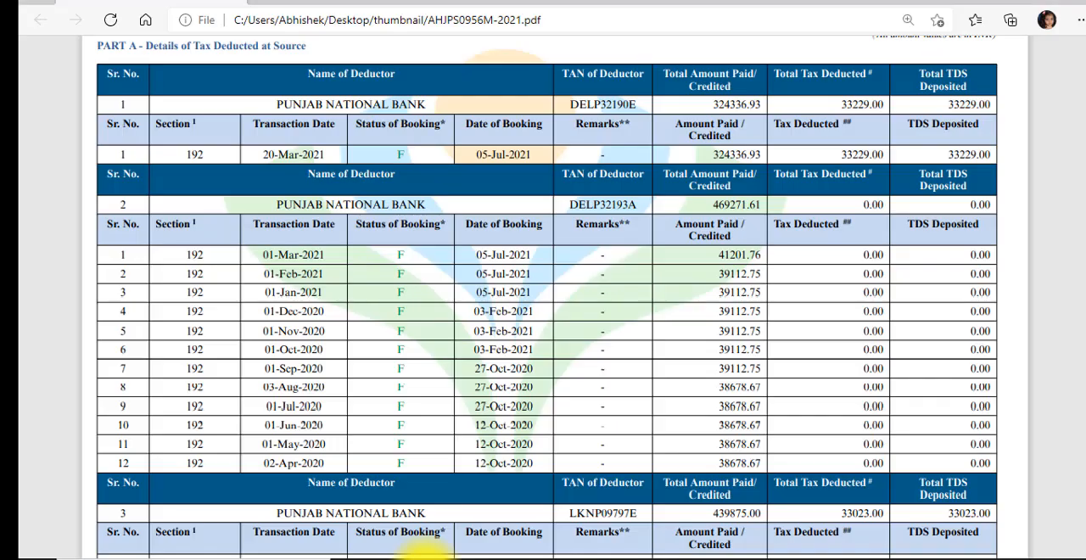
{"action": "scroll", "coordinate": [191, 292], "scroll_direction": "down", "scroll_amount": 3}
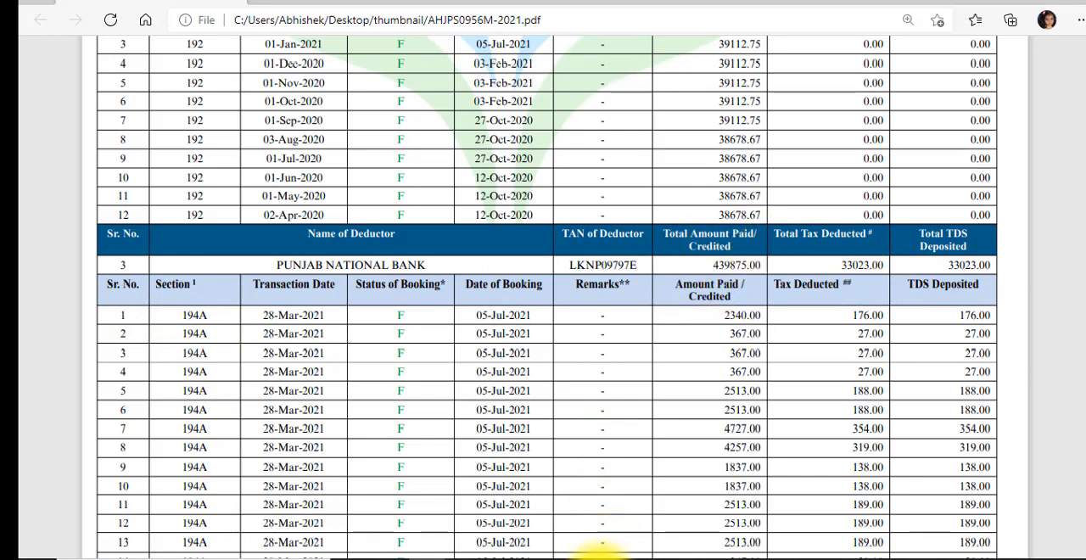
{"action": "left_click", "coordinate": [601, 558]}
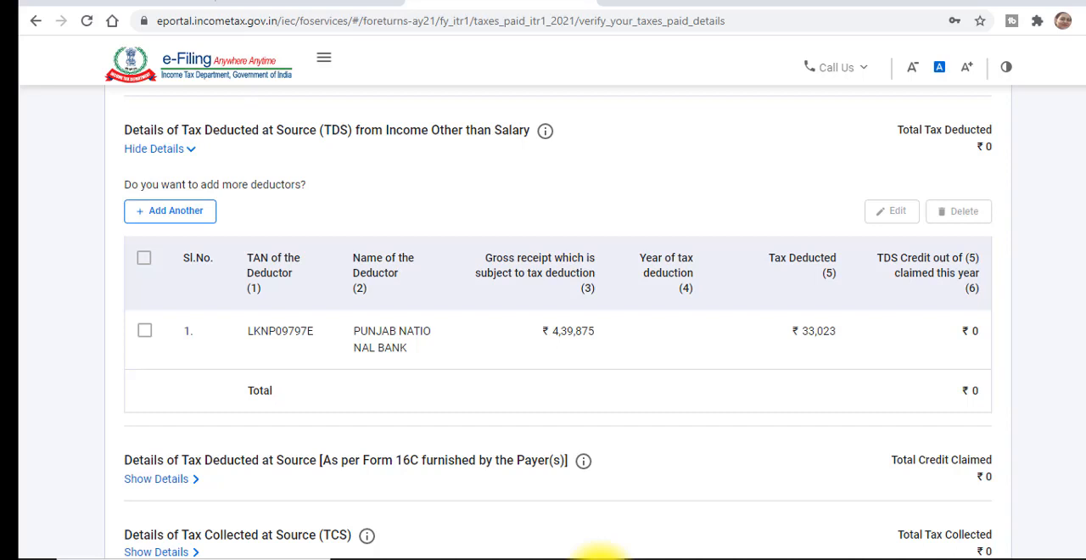
- Review the remaining TDS, TCS and advance tax entries and the total taxes paid, and confirm the Tax Paid section
{"action": "scroll", "coordinate": [1077, 377], "scroll_direction": "down", "scroll_amount": 2}
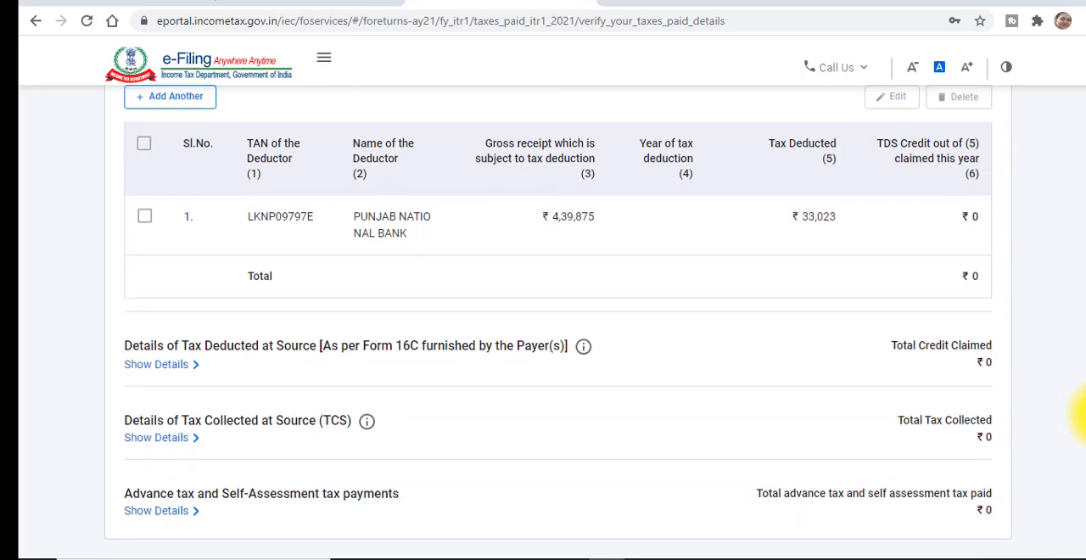
{"action": "scroll", "coordinate": [1079, 416], "scroll_direction": "down", "scroll_amount": 2}
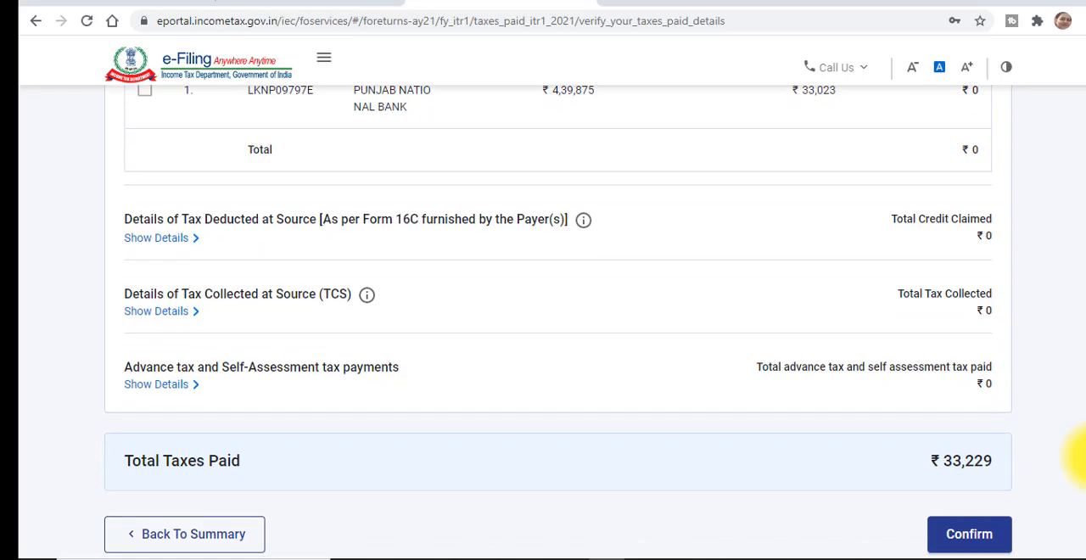
{"action": "left_click_drag", "start_coordinate": [1085, 457], "coordinate": [1085, 480]}
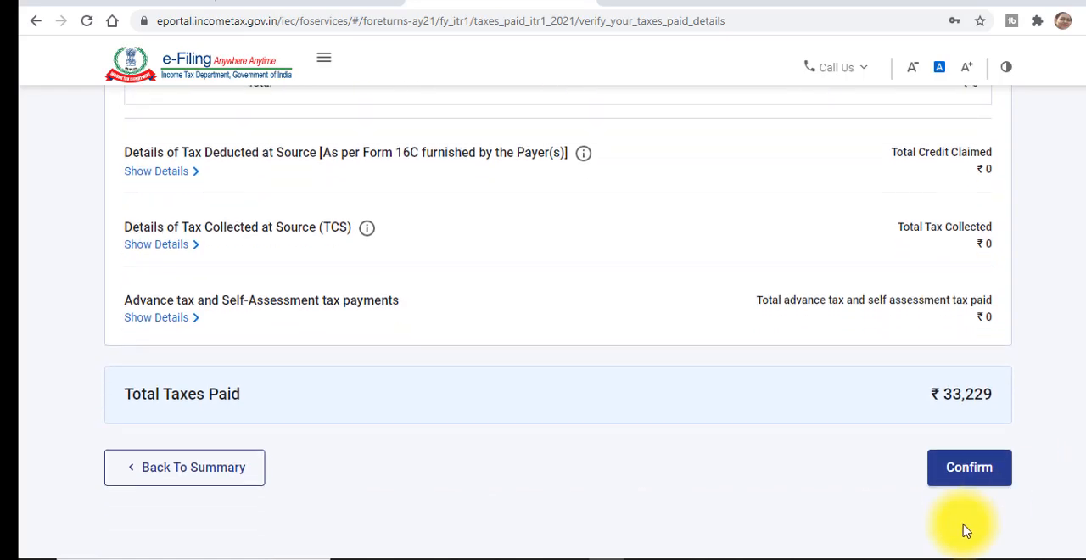
{"action": "left_click", "coordinate": [981, 480]}
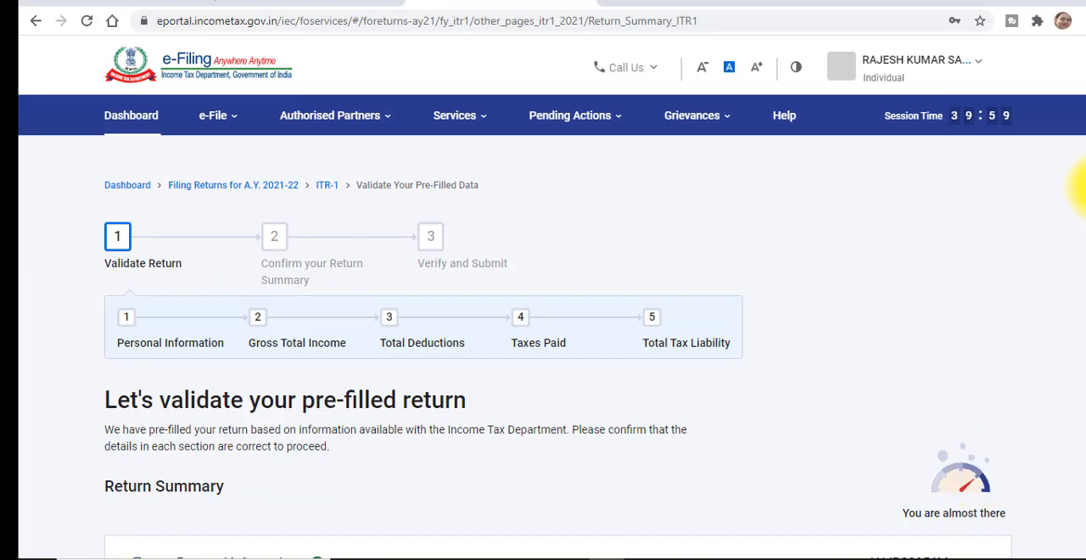
- Open the Total Tax Liability section, review the income, tax, interest and fee computation, and confirm it
{"action": "left_click_drag", "start_coordinate": [1081, 191], "coordinate": [1082, 446]}
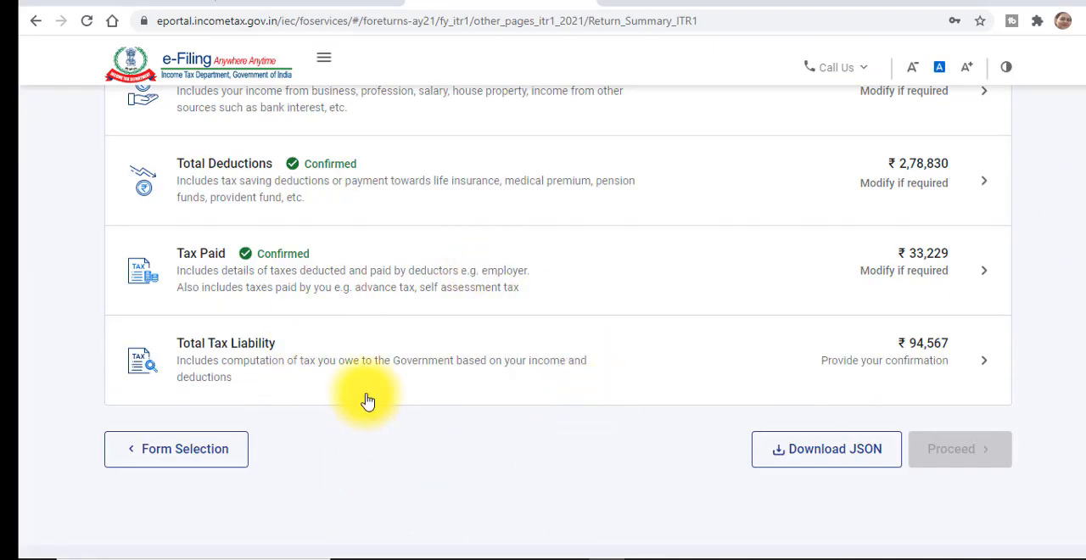
{"action": "left_click", "coordinate": [372, 363]}
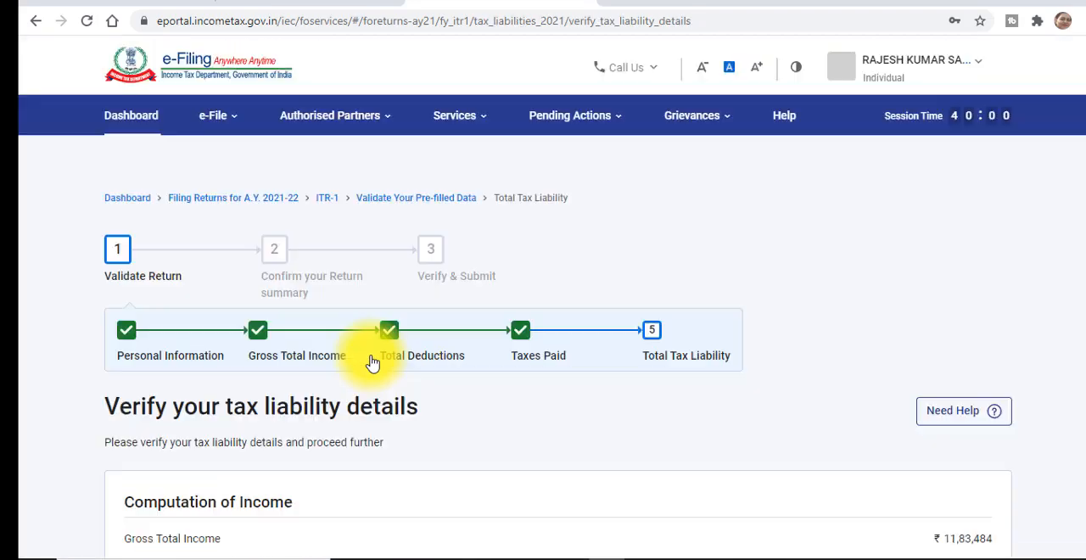
{"action": "scroll", "coordinate": [1081, 71], "scroll_direction": "down", "scroll_amount": 5}
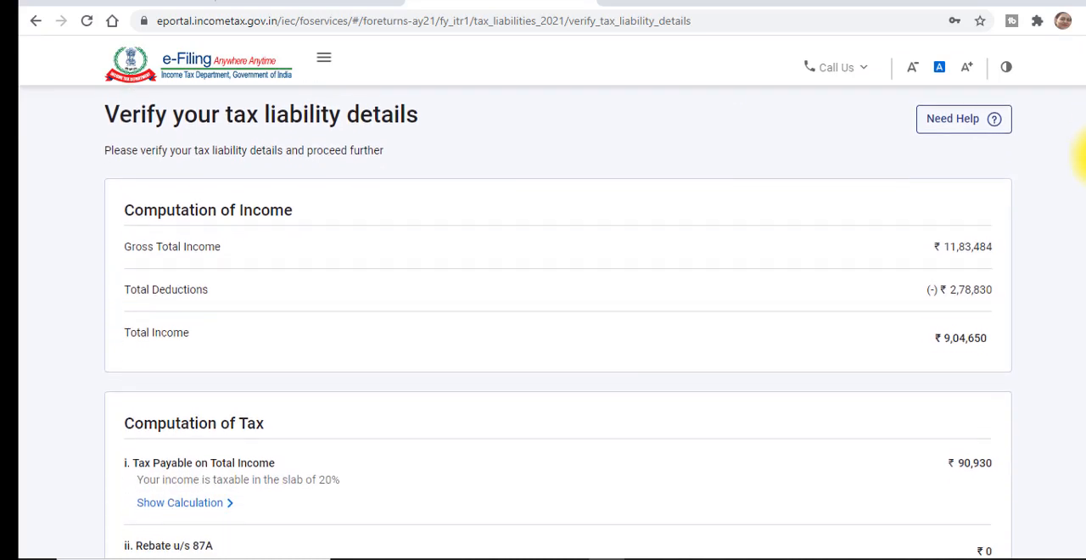
{"action": "left_click_drag", "start_coordinate": [1085, 193], "coordinate": [1085, 196]}
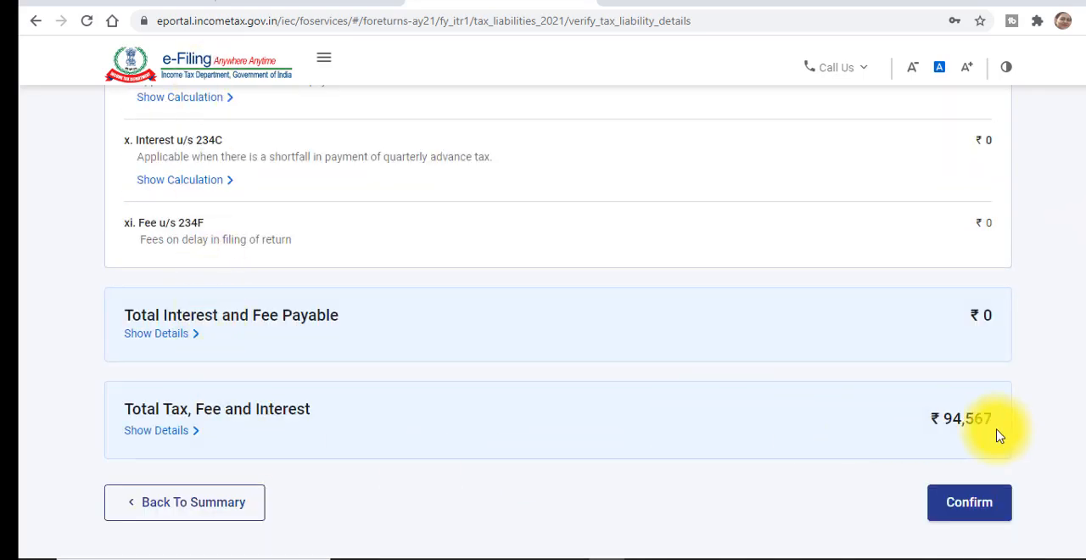
{"action": "left_click", "coordinate": [957, 516]}
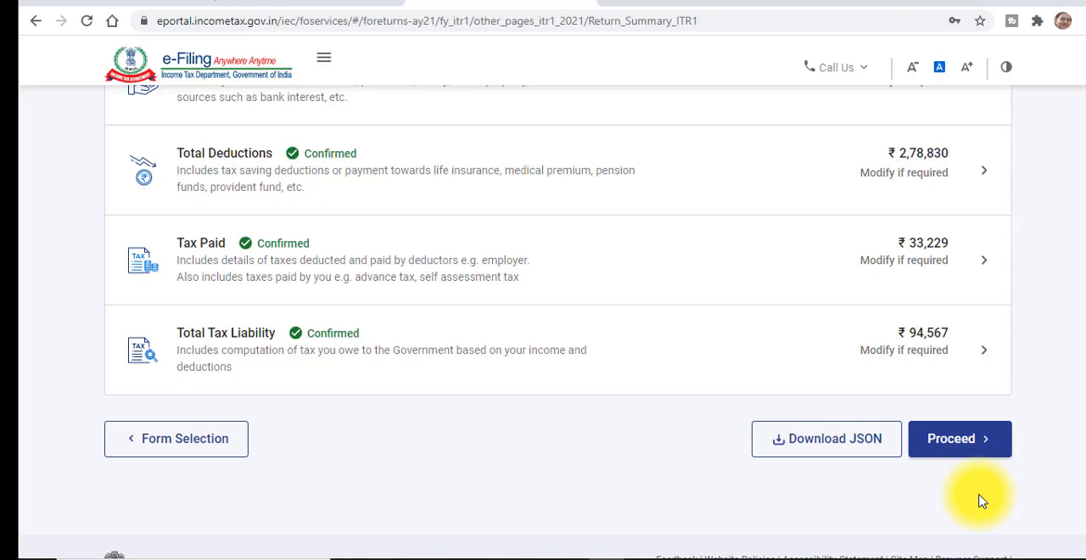
- Proceed to the tax summary and review the taxable income and tax calculation through to the amount payable
{"action": "left_click", "coordinate": [955, 444]}
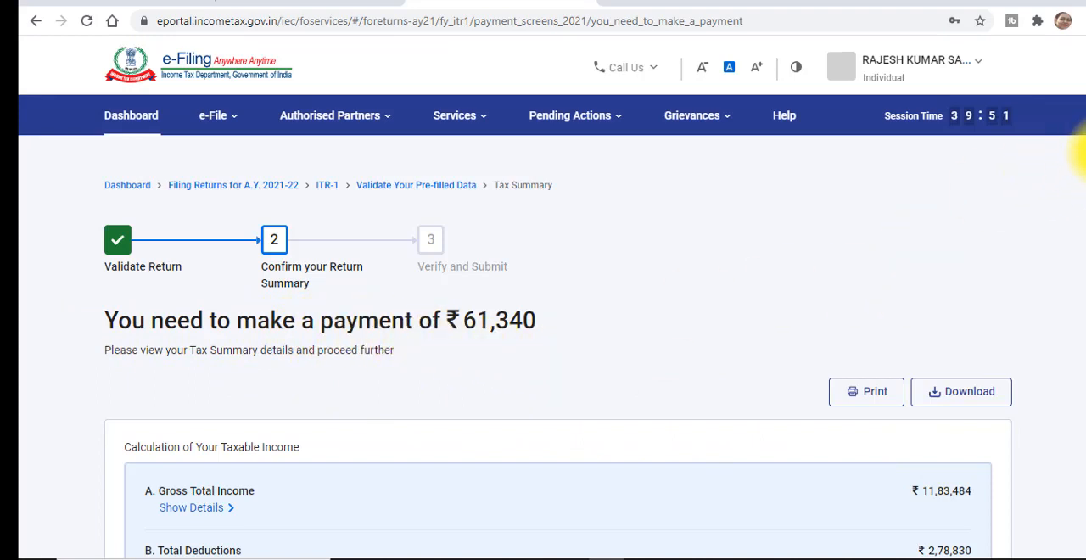
{"action": "left_click_drag", "start_coordinate": [1085, 161], "coordinate": [1085, 422]}
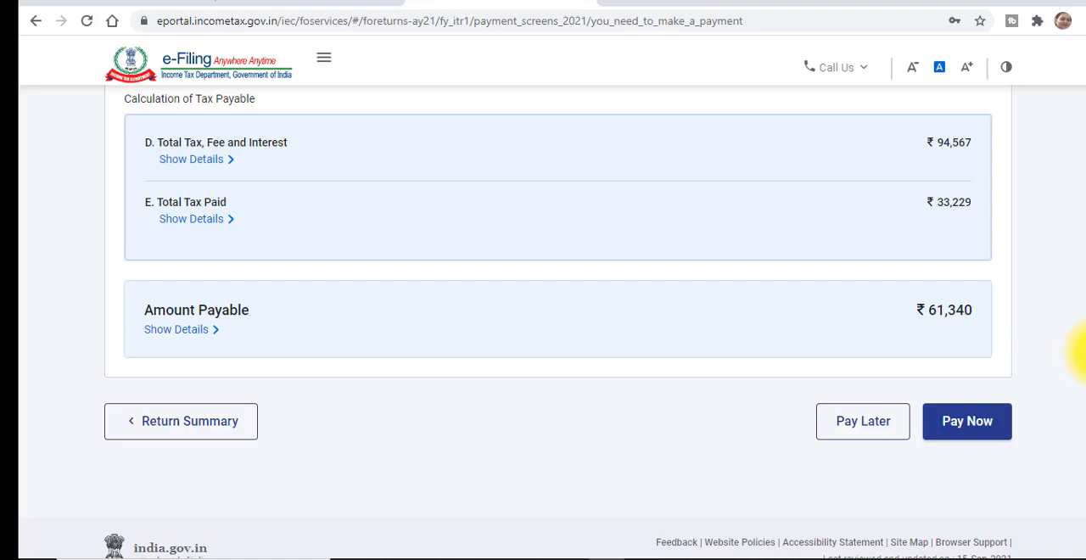
{"action": "scroll", "coordinate": [1081, 352], "scroll_direction": "up", "scroll_amount": 2}
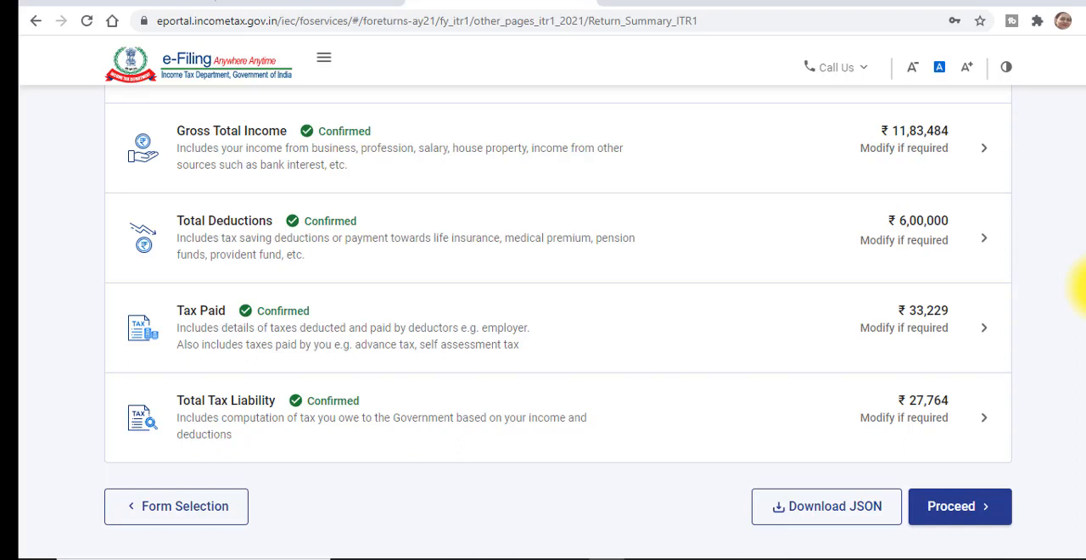
- Proceed through the recalculated tax summary to the return preview and accept the declaration made in the capacity of Self
{"action": "left_click", "coordinate": [942, 519]}
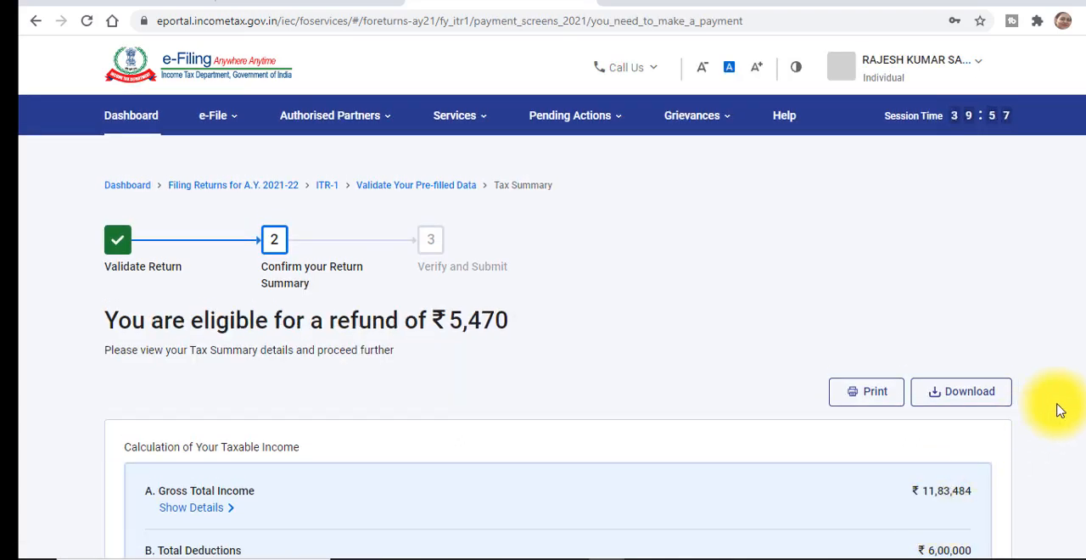
{"action": "scroll", "coordinate": [1079, 492], "scroll_direction": "down", "scroll_amount": 10}
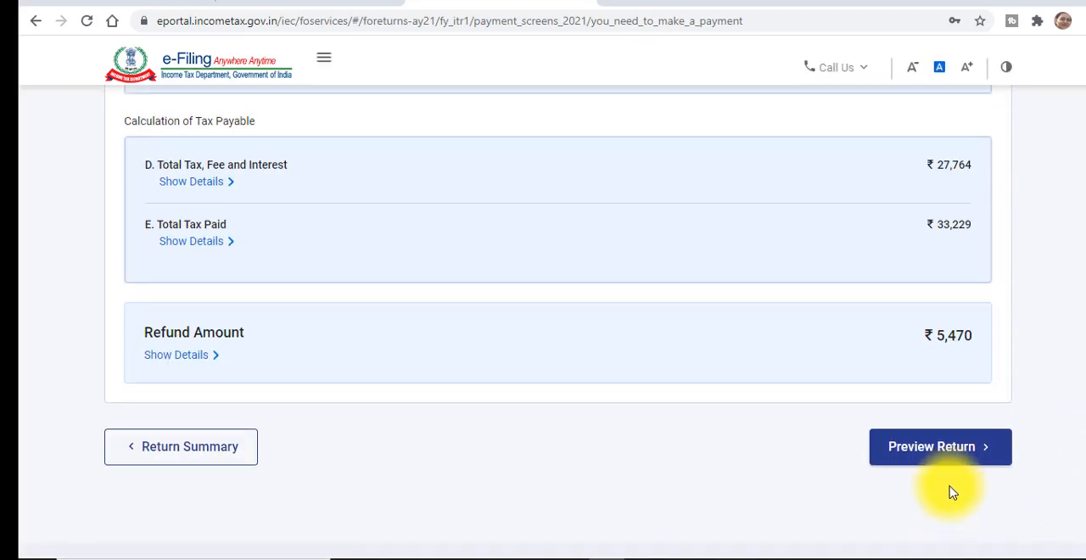
{"action": "left_click", "coordinate": [878, 458]}
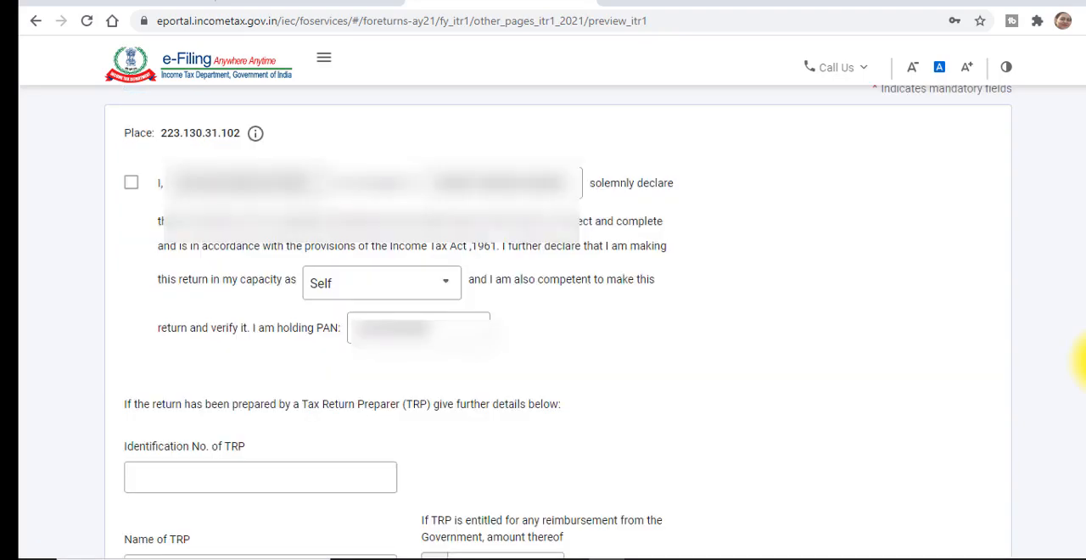
{"action": "left_click", "coordinate": [131, 185]}
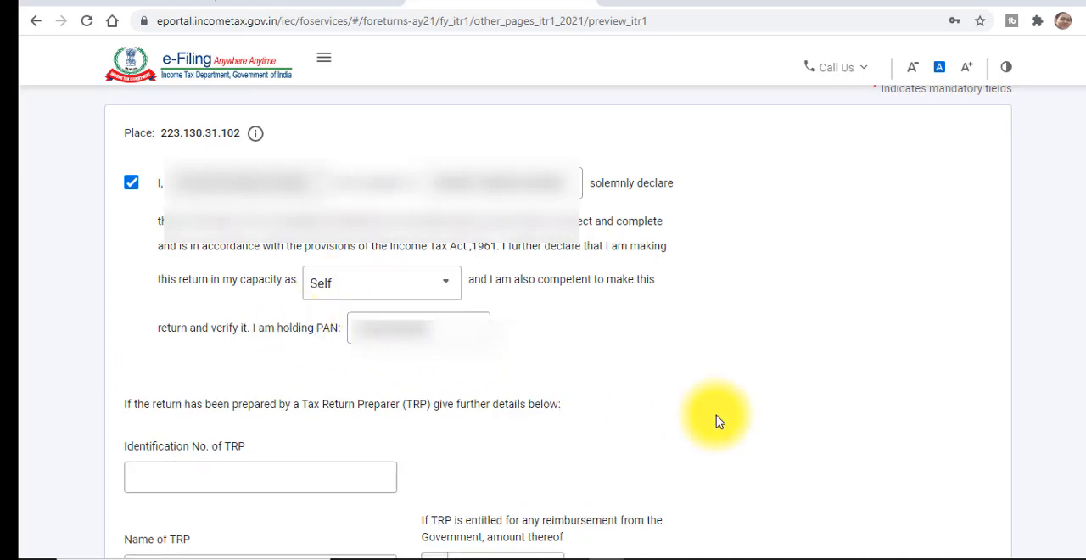
{"action": "scroll", "coordinate": [1083, 208], "scroll_direction": "down", "scroll_amount": 3}
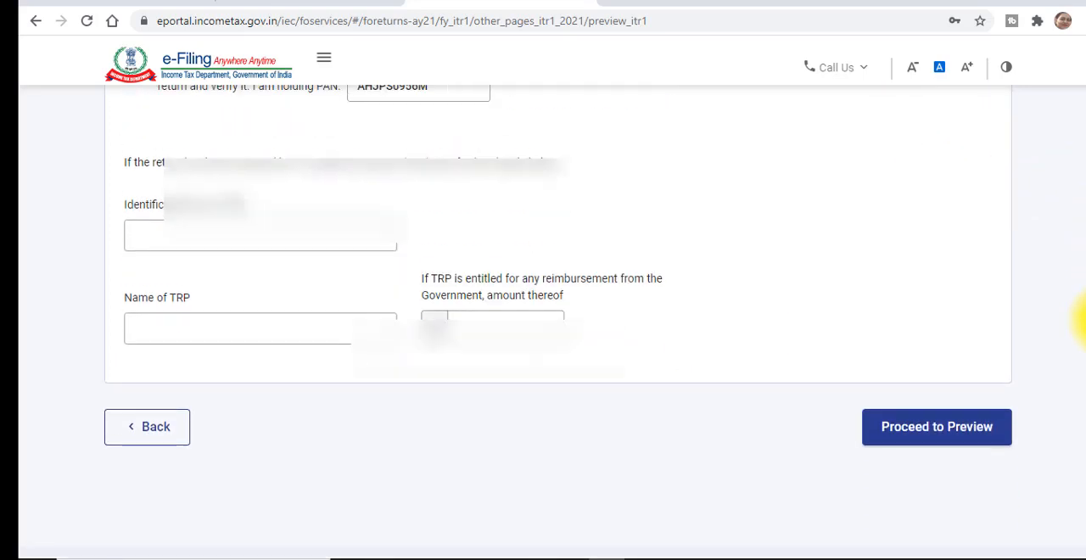